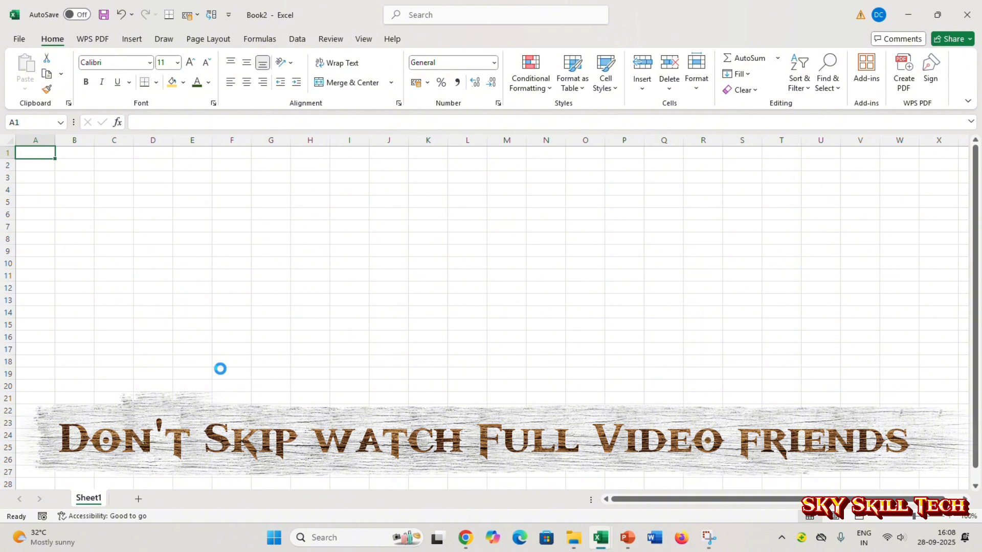
Step: Enter the heading VALUE in cell C4 and make it bold
scroll(220, 368, up, 5)
click(307, 230)
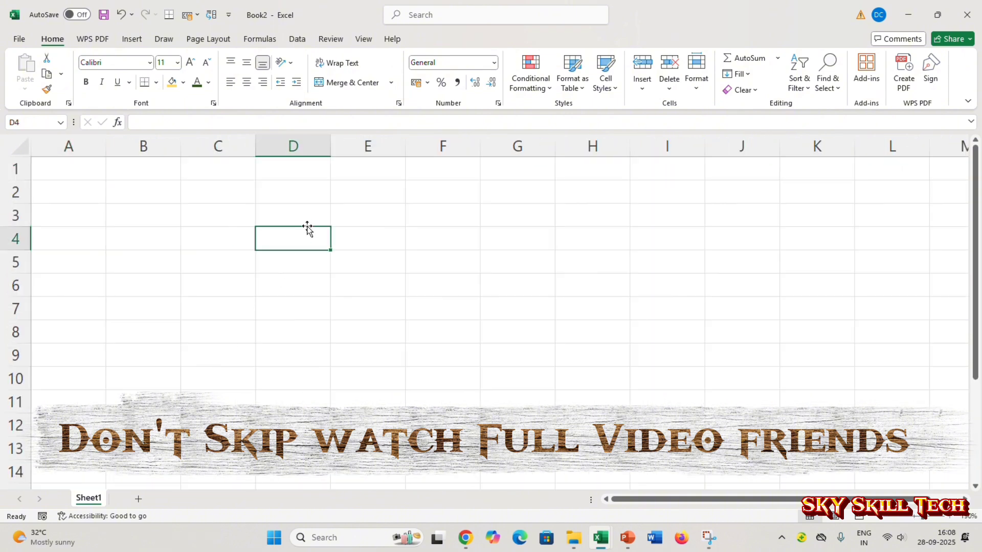
click(199, 237)
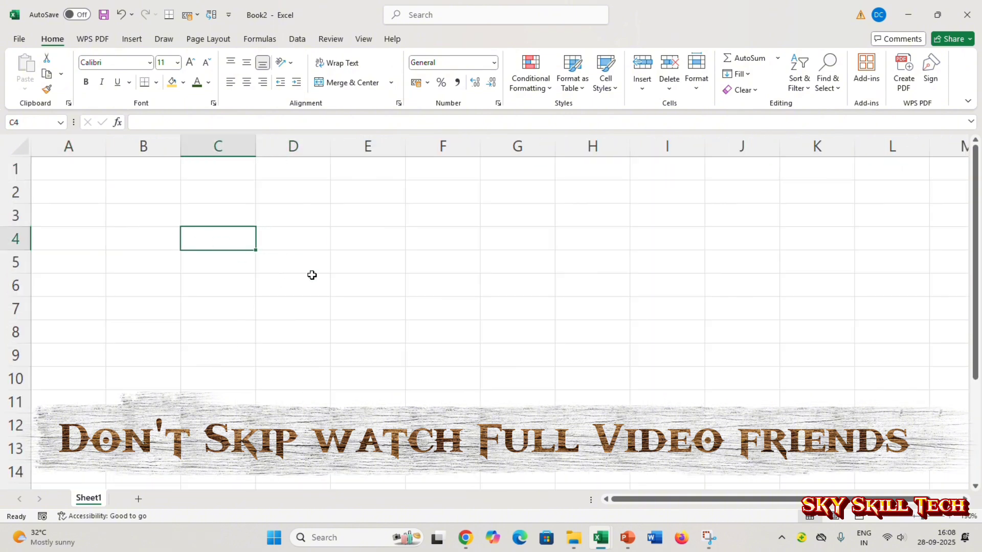
text(VALUE)
key(Return)
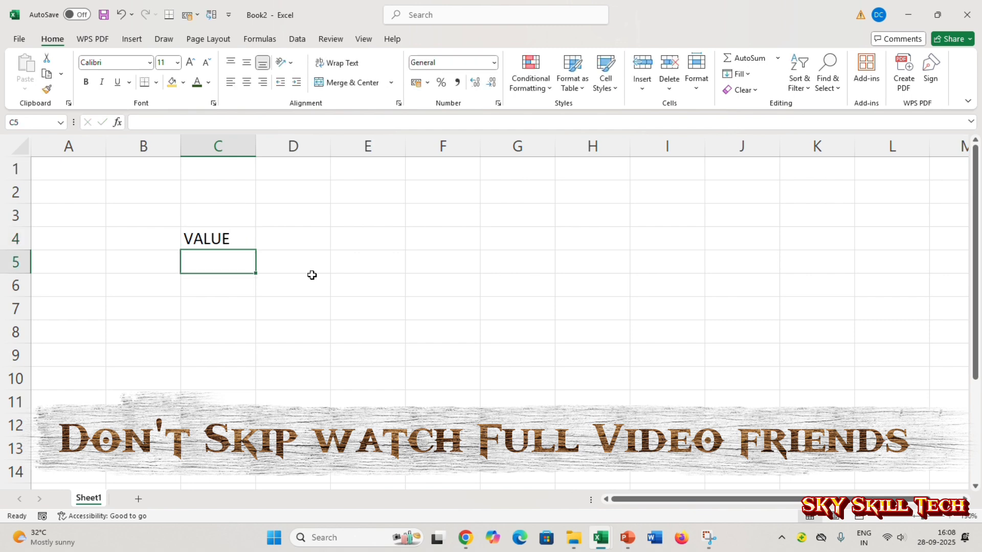
key(Up)
key(ctrl+b)
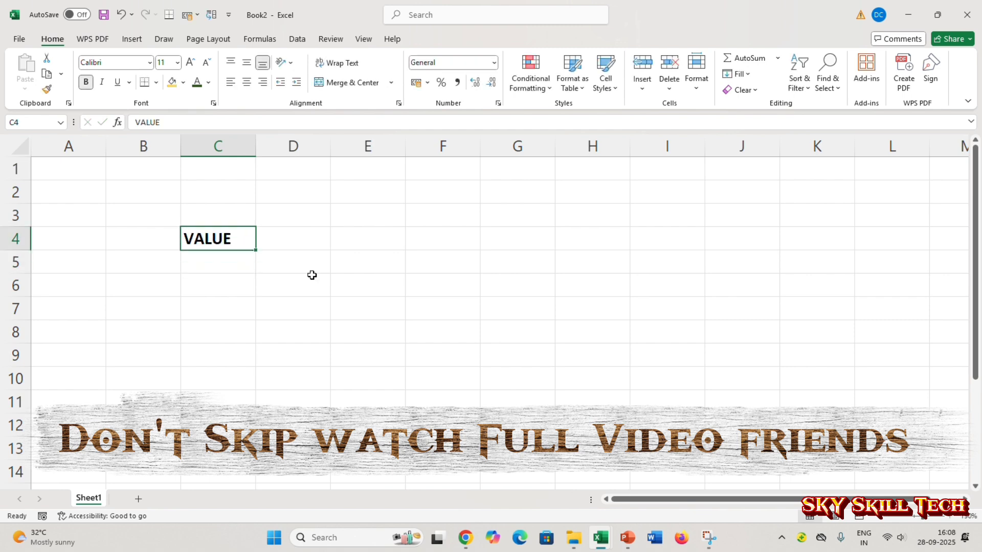
Step: Enter 45, -12, 62, -42, 62, 74, -9, 451 and -4852 in C5:C13, and centre-align cells C5:G13
key(Return)
text(45)
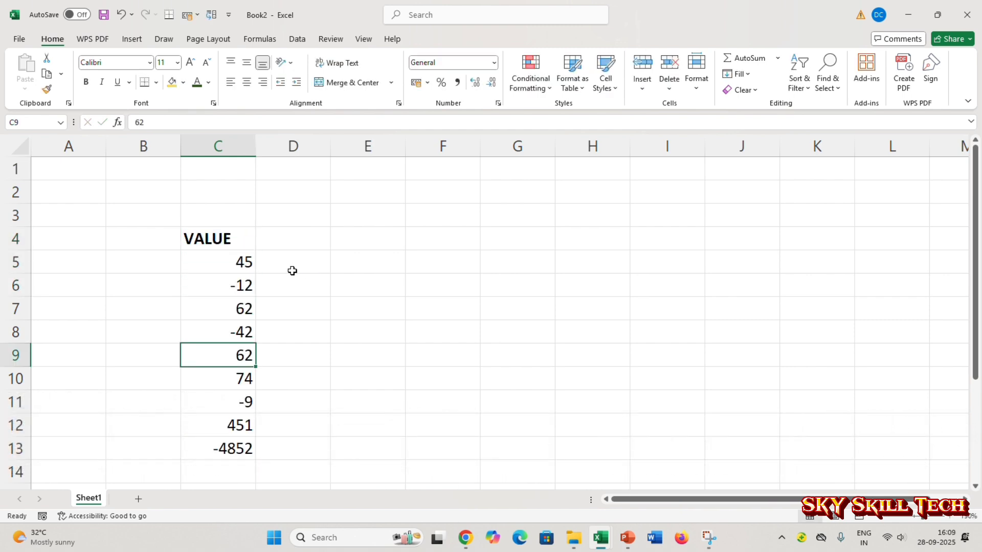
drag(243, 262, 499, 448)
click(246, 82)
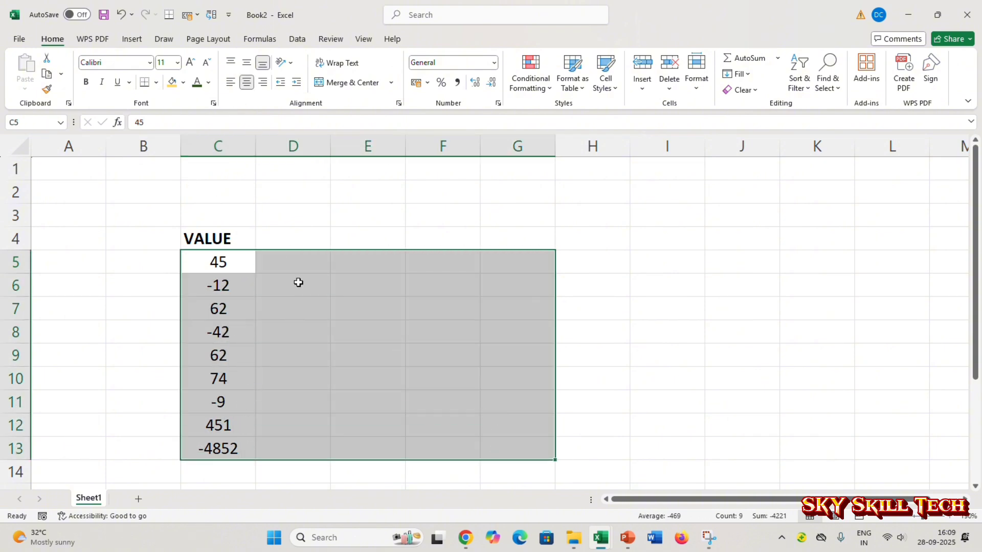
click(283, 318)
click(219, 262)
drag(219, 262, 227, 449)
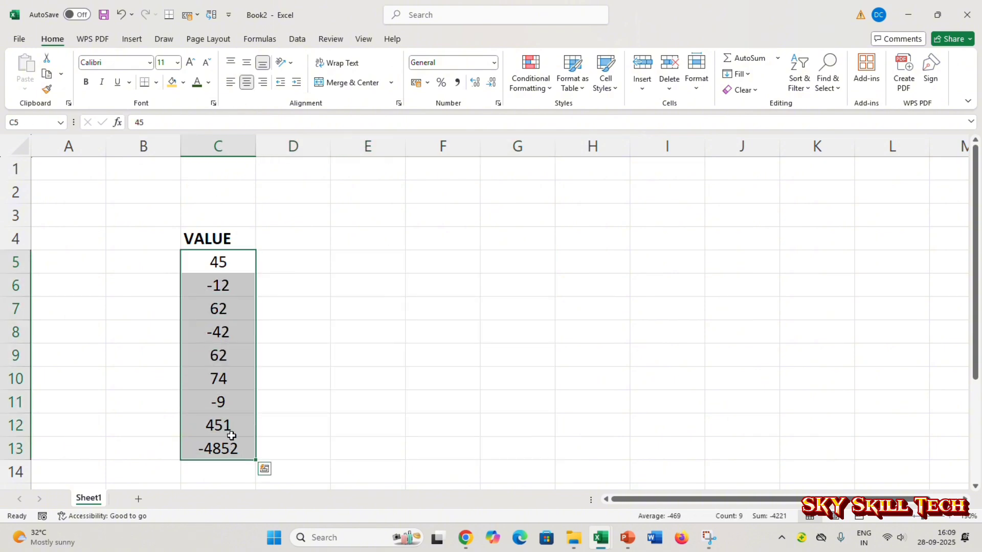
click(293, 241)
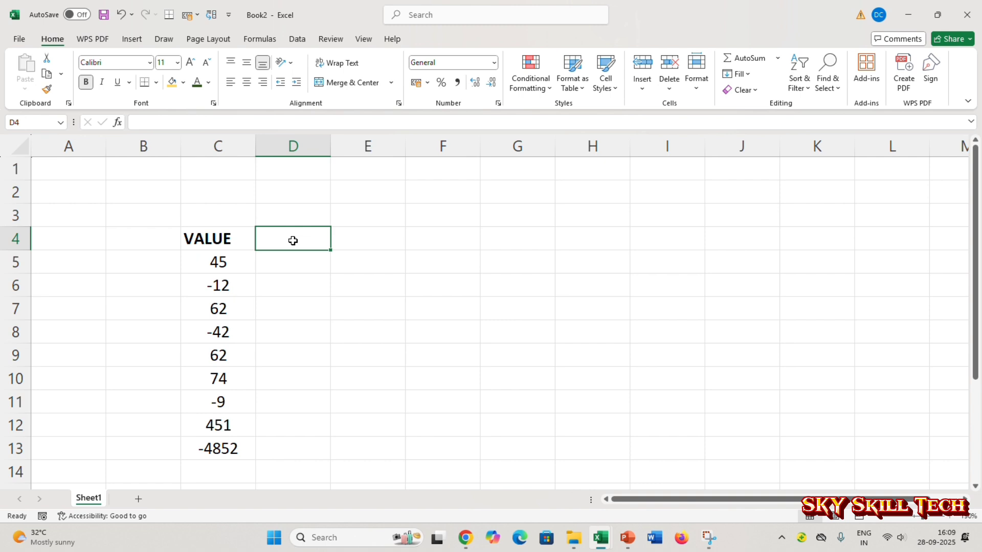
click(242, 266)
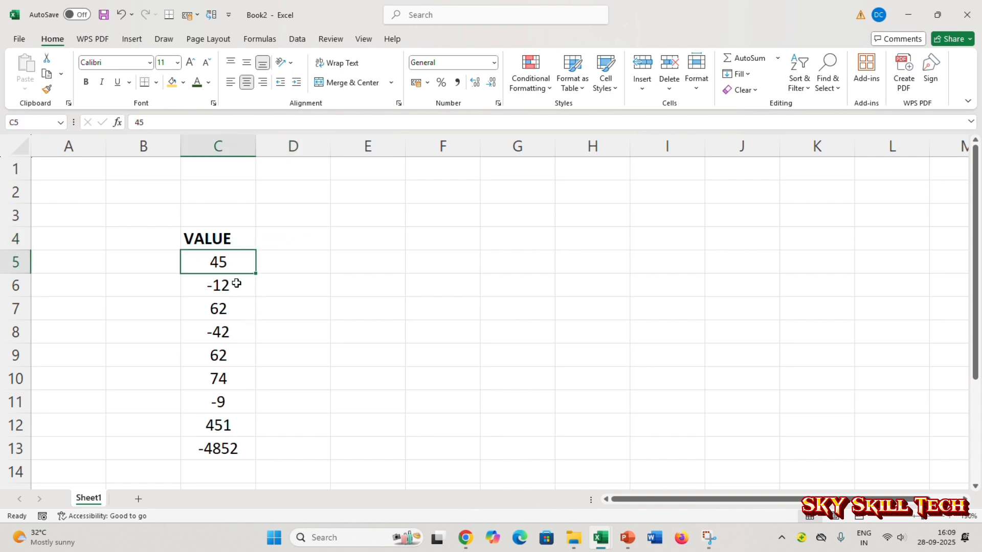
click(238, 284)
click(297, 279)
click(300, 253)
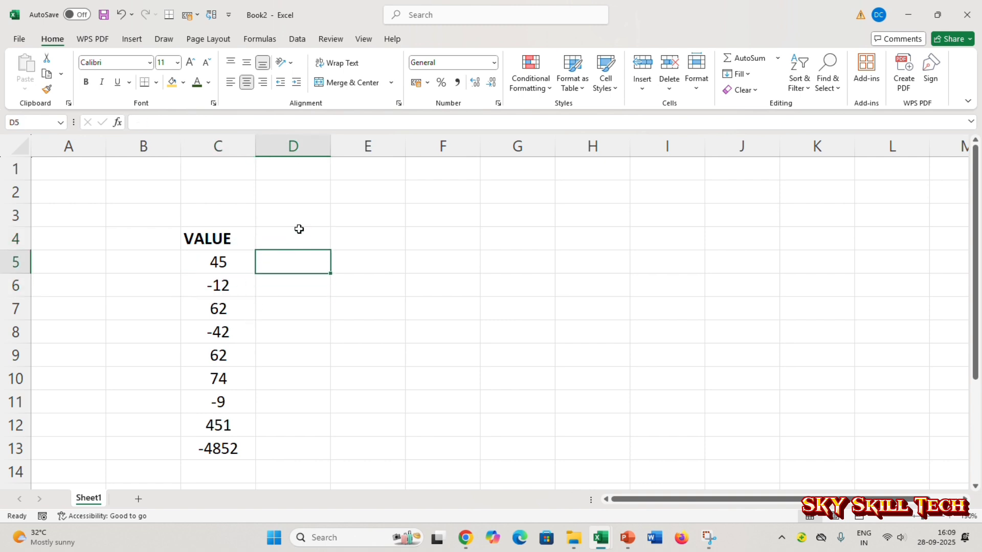
Step: Add the headings ABS, ODD and EVEN in cells D4, E4 and F4
click(299, 223)
text(ABS)
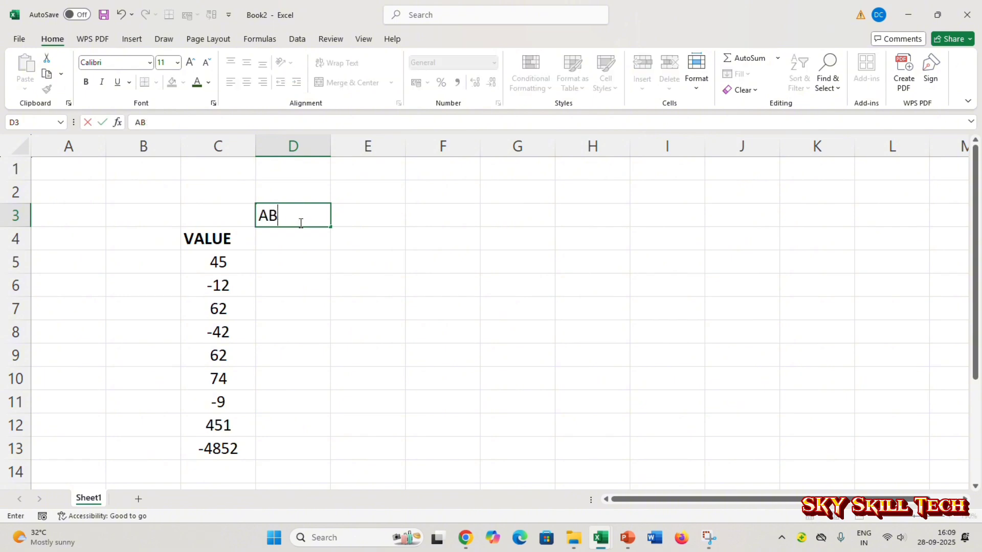
key(Tab)
key(Down)
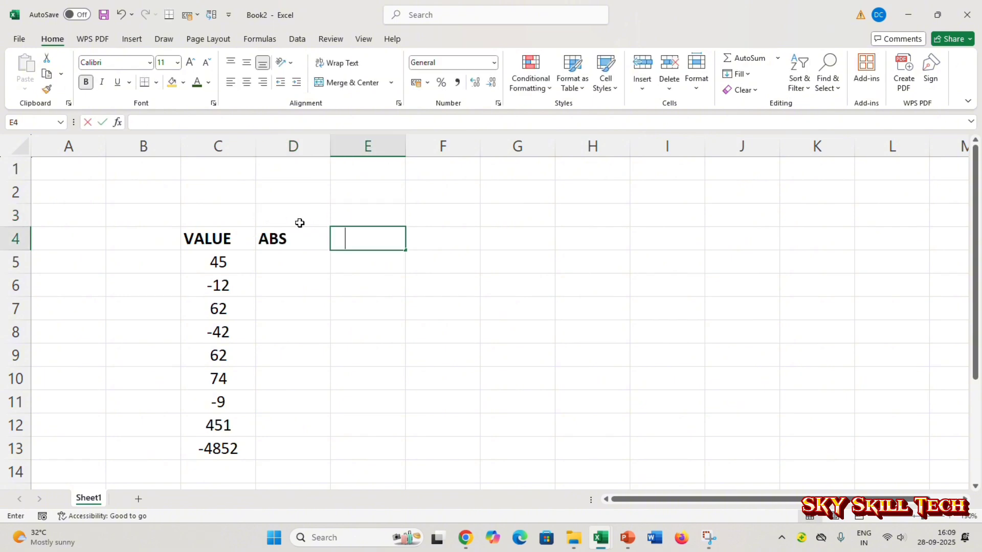
text(ODD)
key(Tab)
text(EVEN)
key(Return)
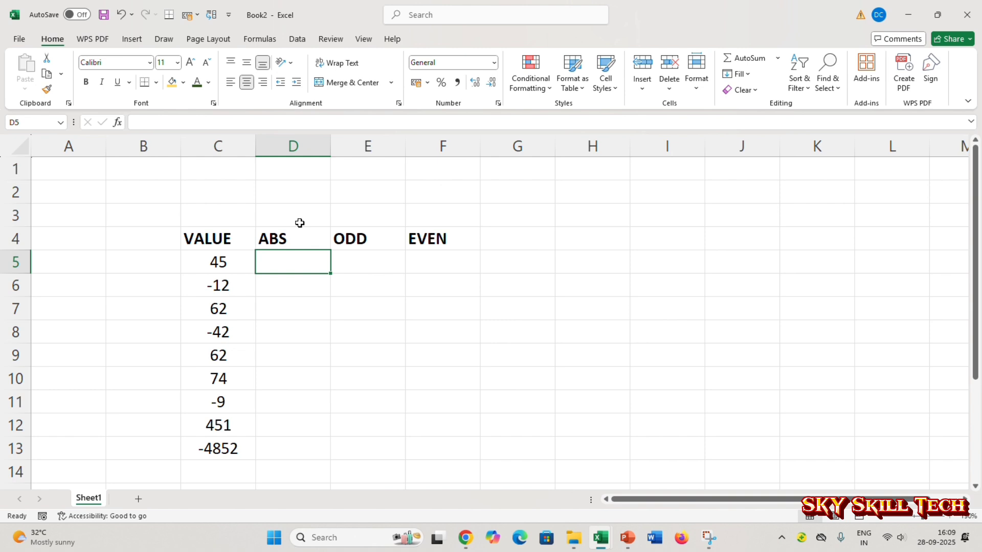
Step: Enter the formula =ABS(C5) in cell D5 under the ABS heading
text(=ABS)
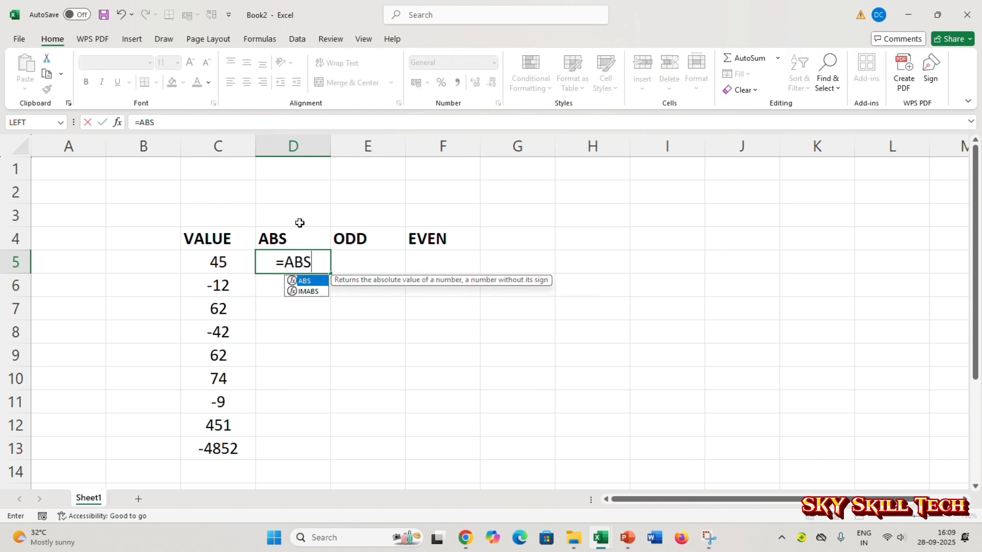
text(()
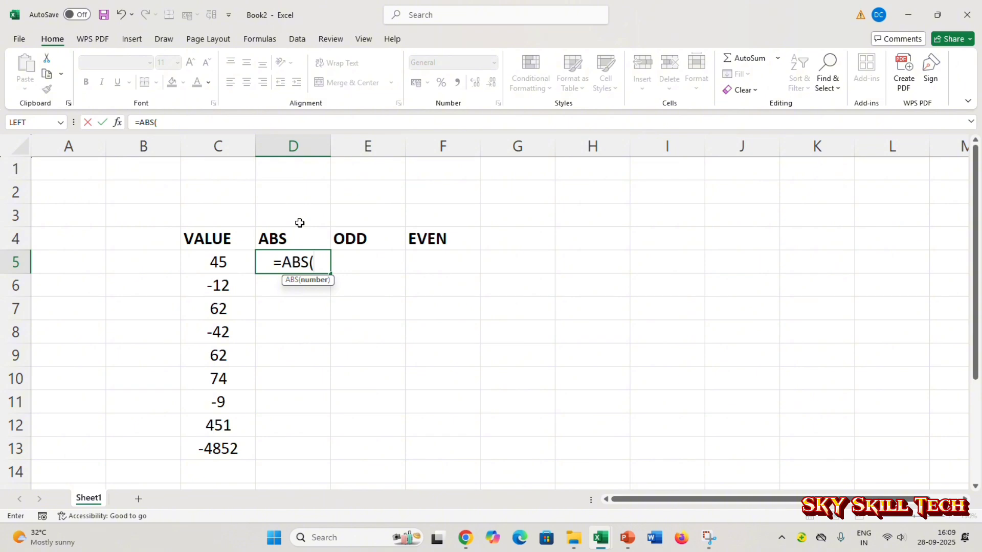
click(221, 262)
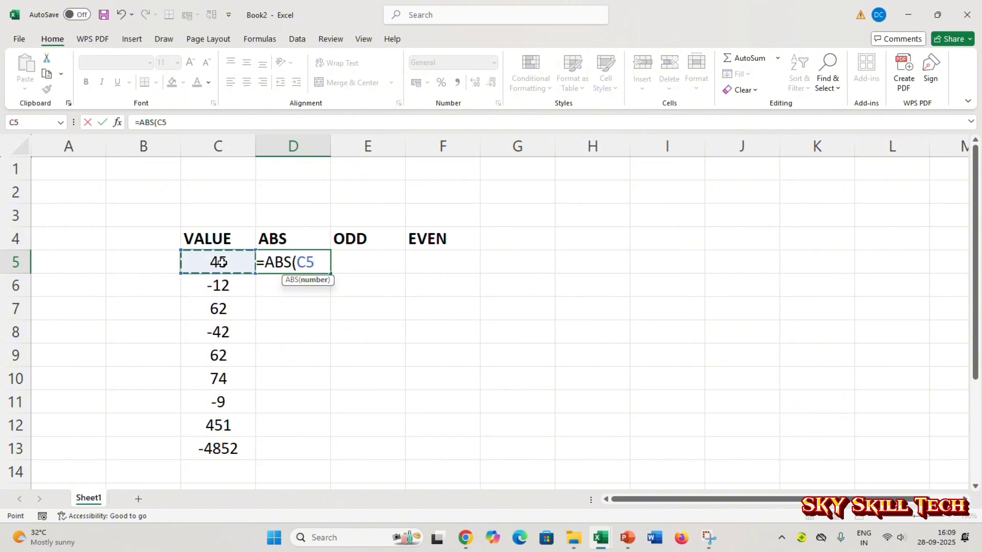
text())
key(Return)
Step: Fill the ABS formula from D5 down to D13
click(291, 261)
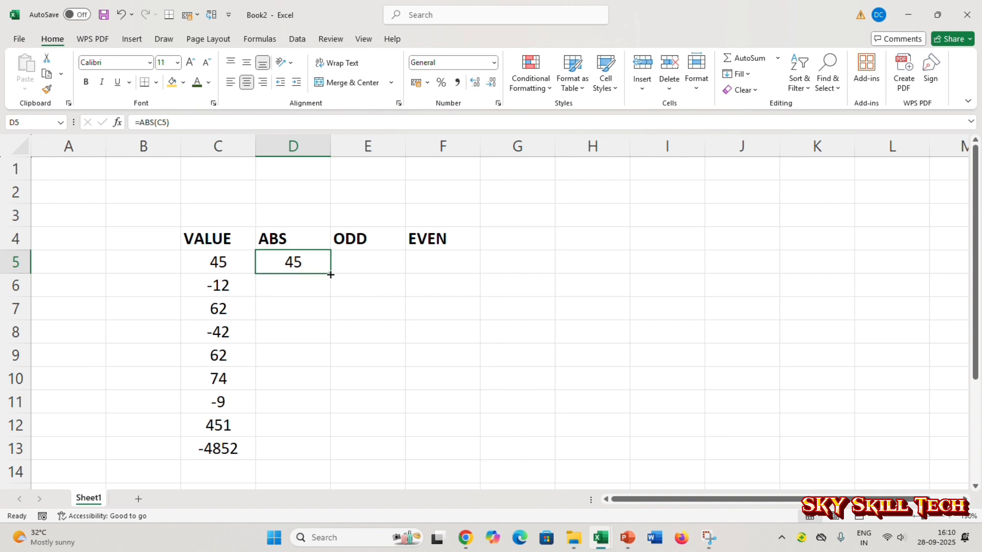
drag(330, 275, 324, 450)
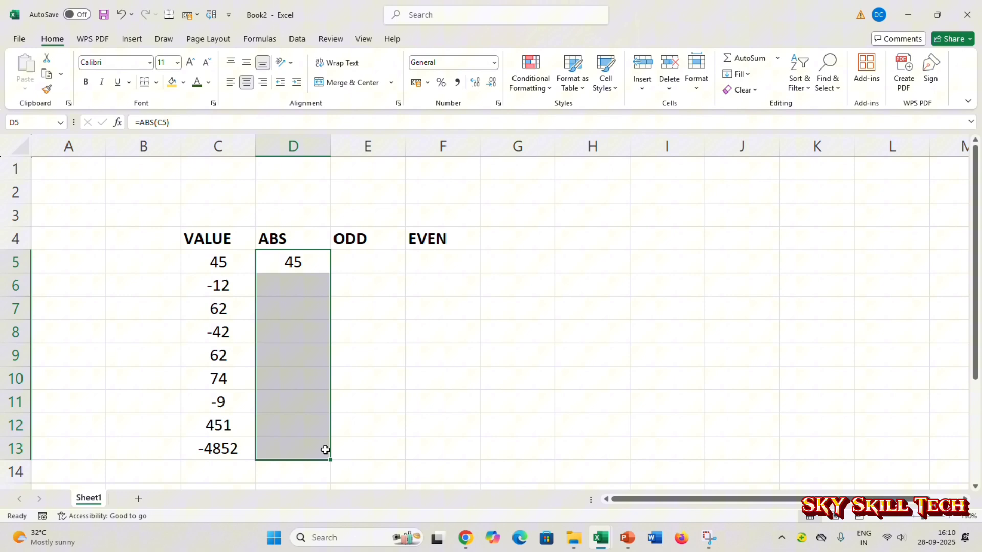
click(372, 329)
Step: Enter the formula =ODD(C5) in cell E5 under the ODD heading
click(375, 262)
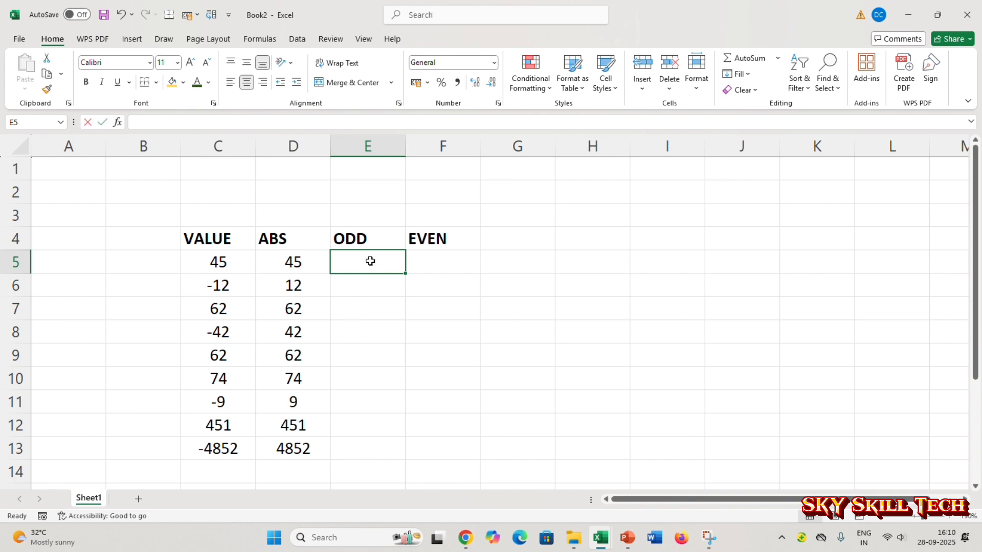
text(=ODD)
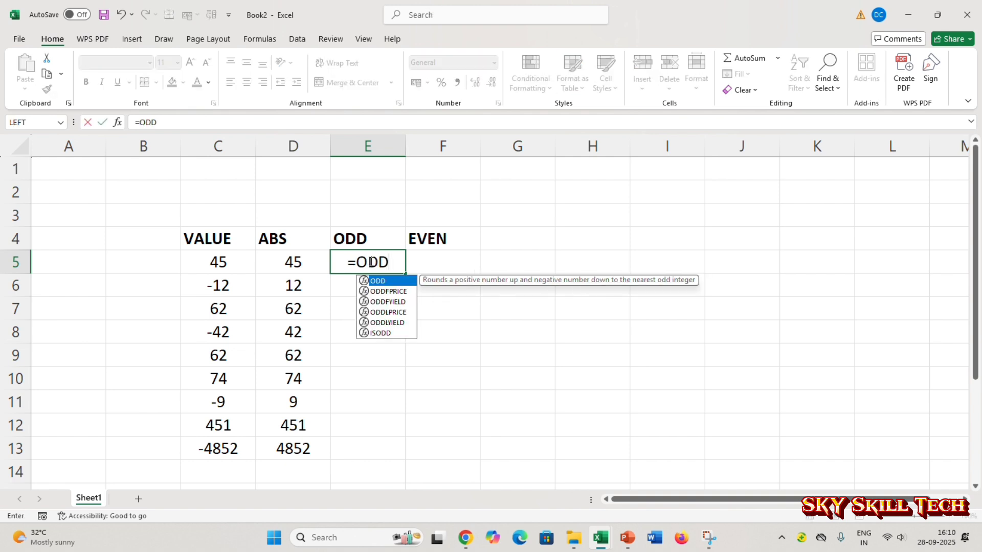
text(()
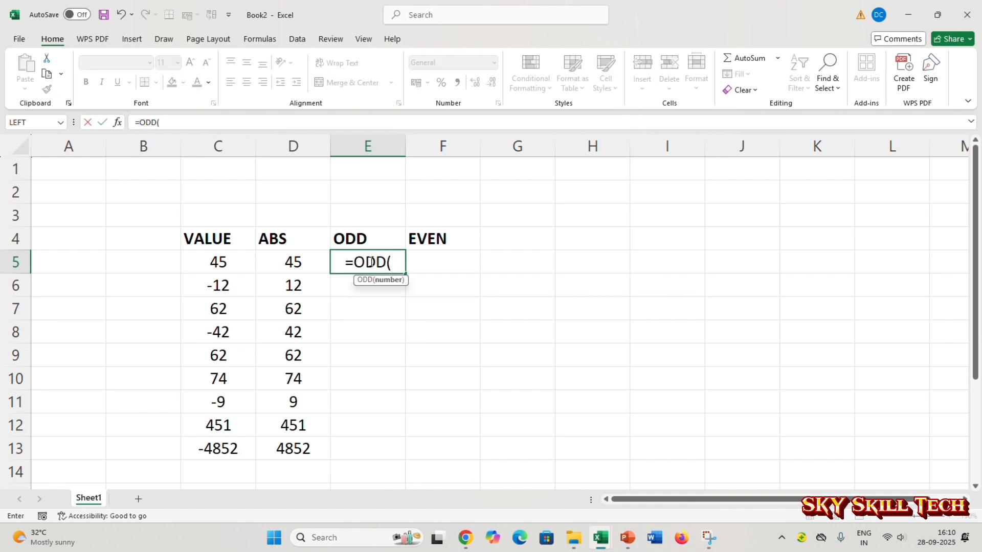
click(233, 263)
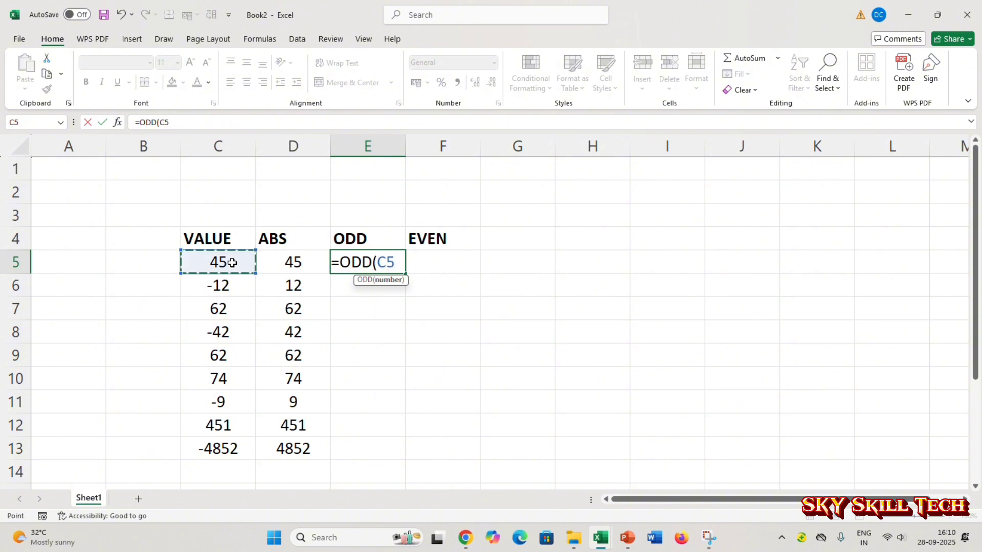
text())
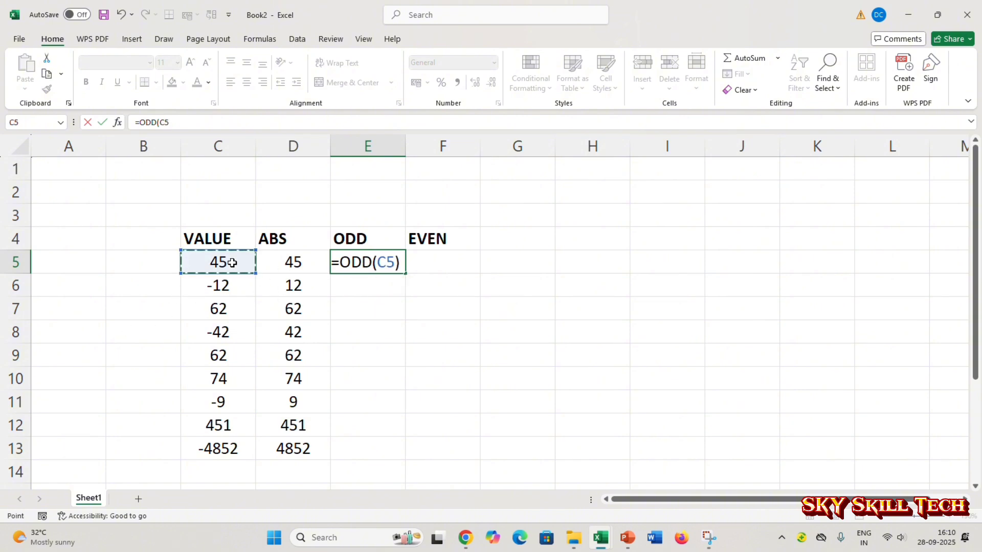
key(Return)
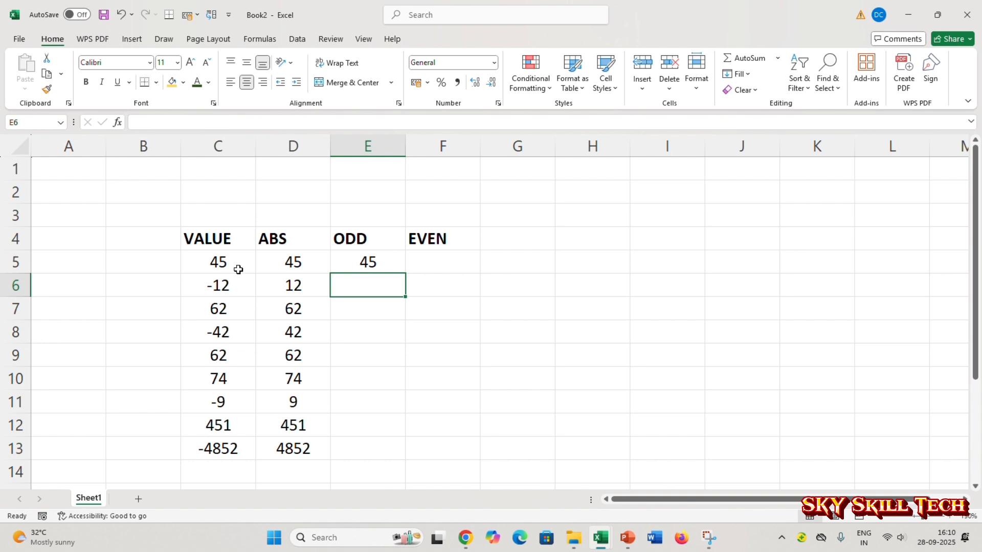
Step: Fill the ODD formula from E5 down to E13 and compare it with the original values
click(220, 266)
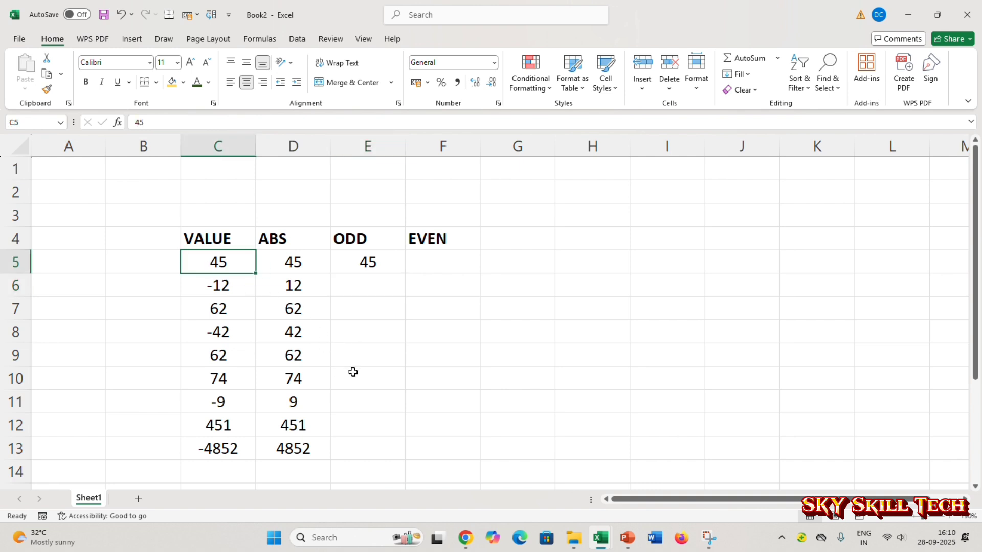
click(362, 262)
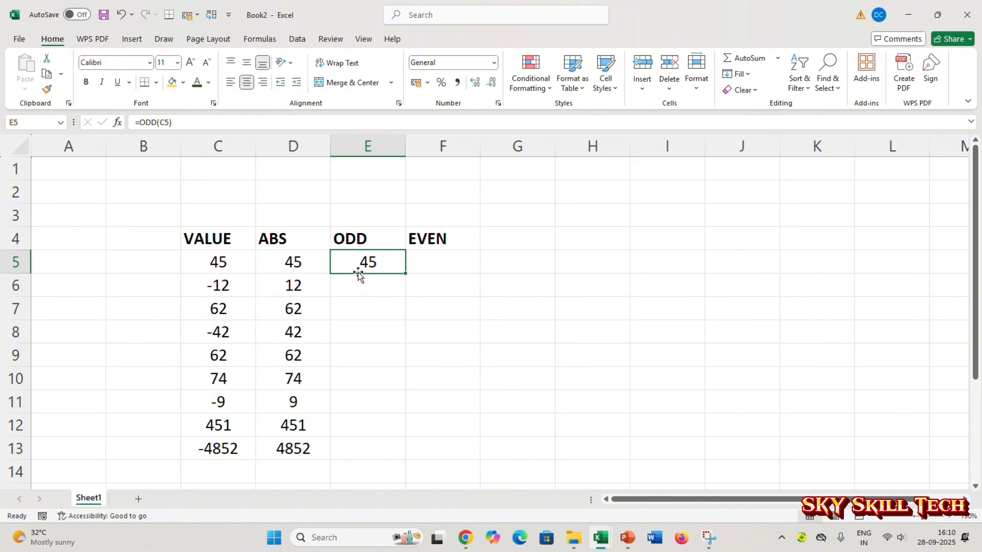
click(221, 265)
click(297, 264)
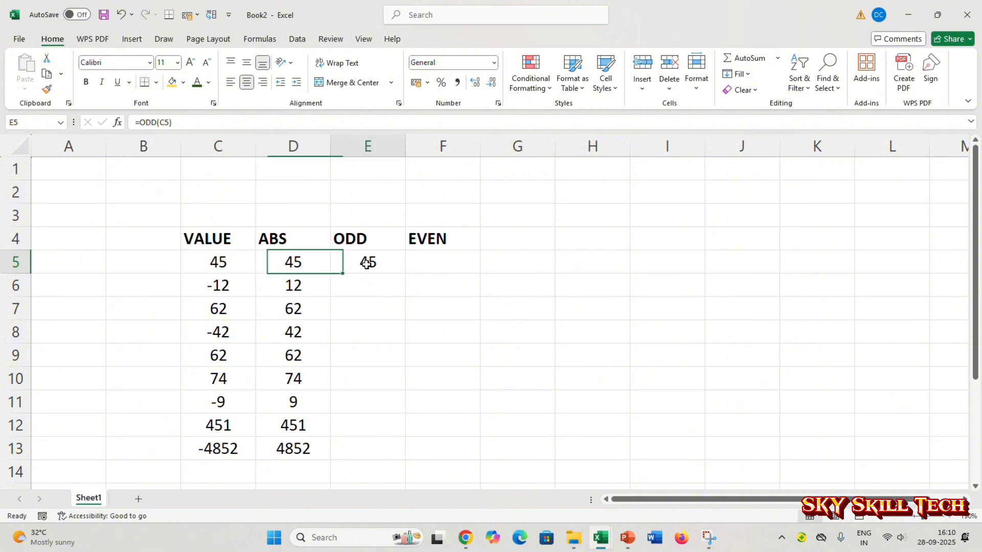
click(368, 262)
drag(407, 275, 412, 452)
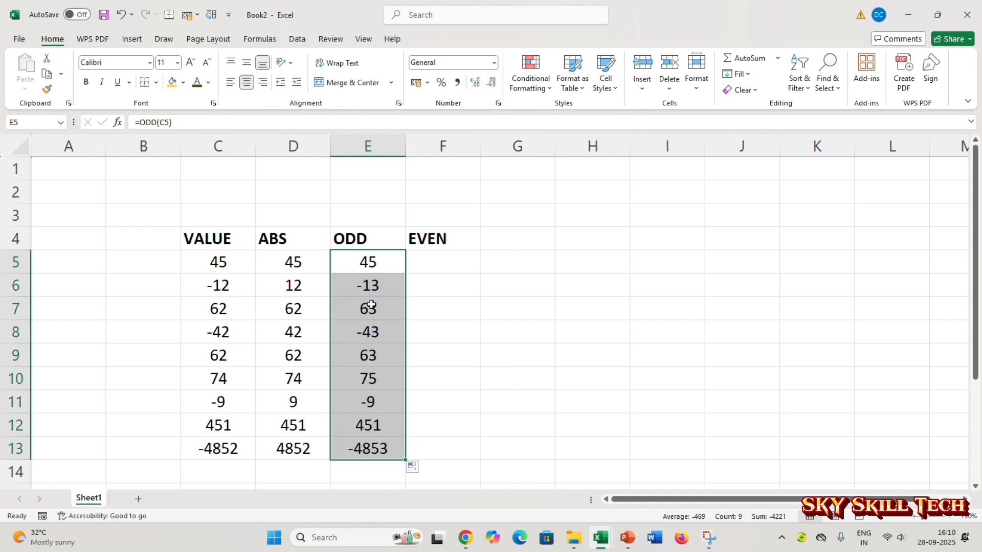
click(431, 252)
drag(232, 263, 223, 403)
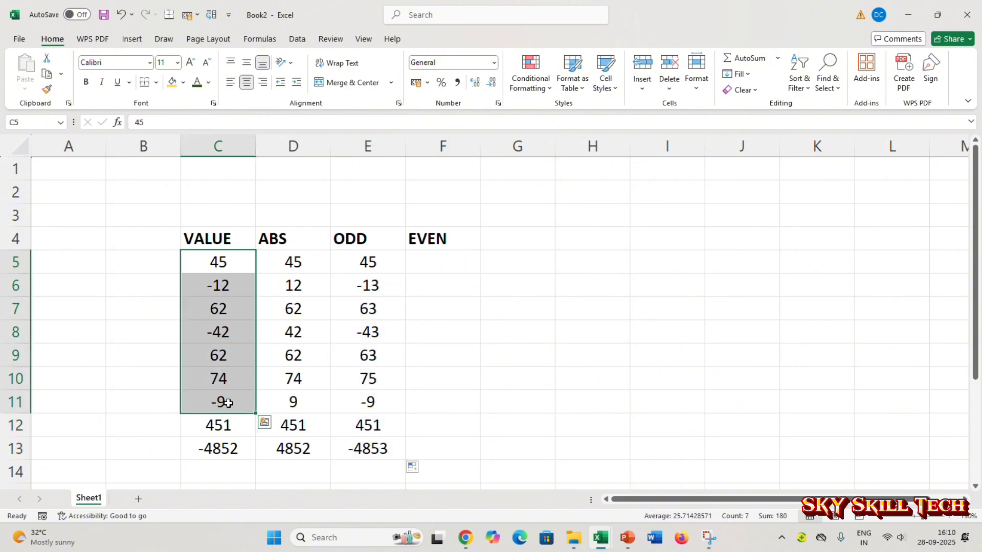
Step: Enter the formula =EVEN(D5) in cell F5 under the EVEN heading
click(440, 268)
text(=)
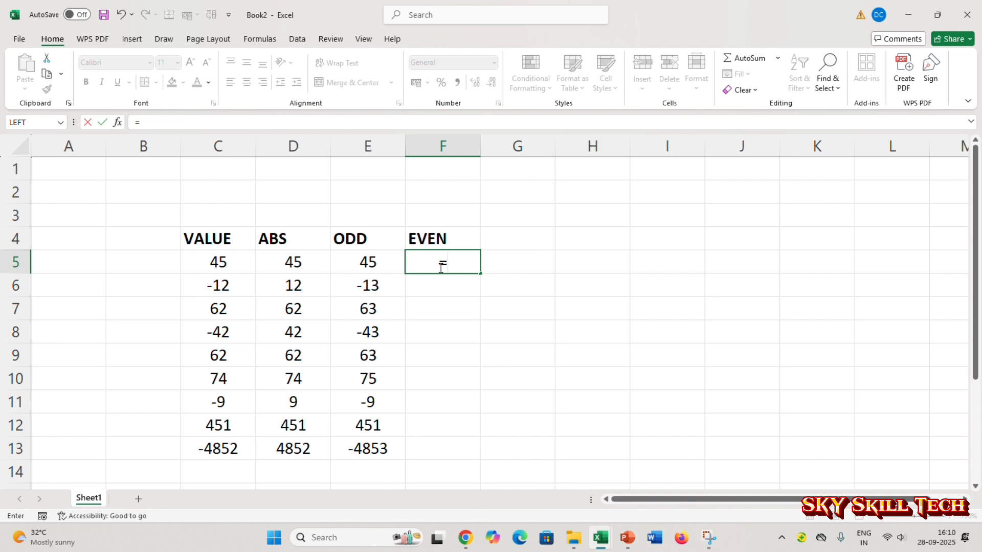
text(EVE)
key(Tab)
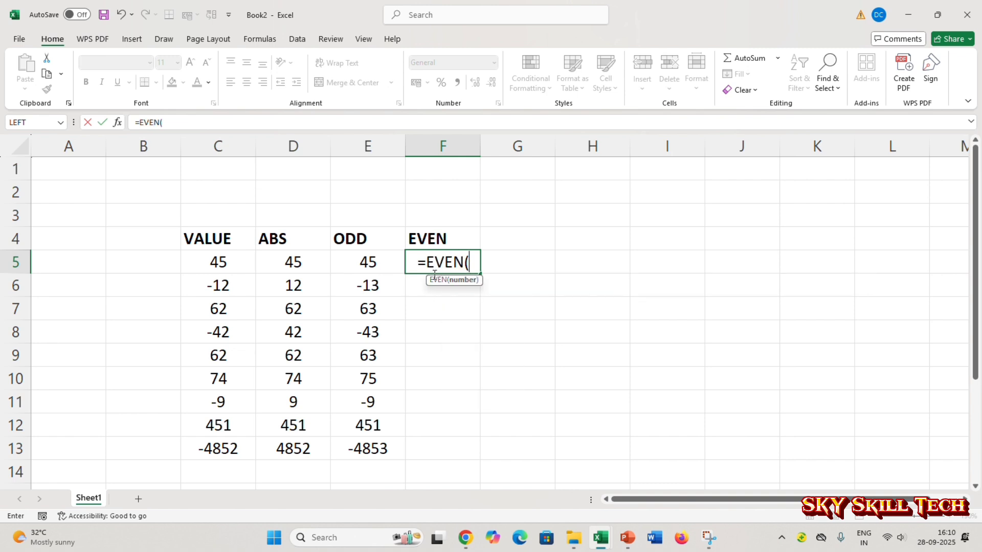
click(310, 270)
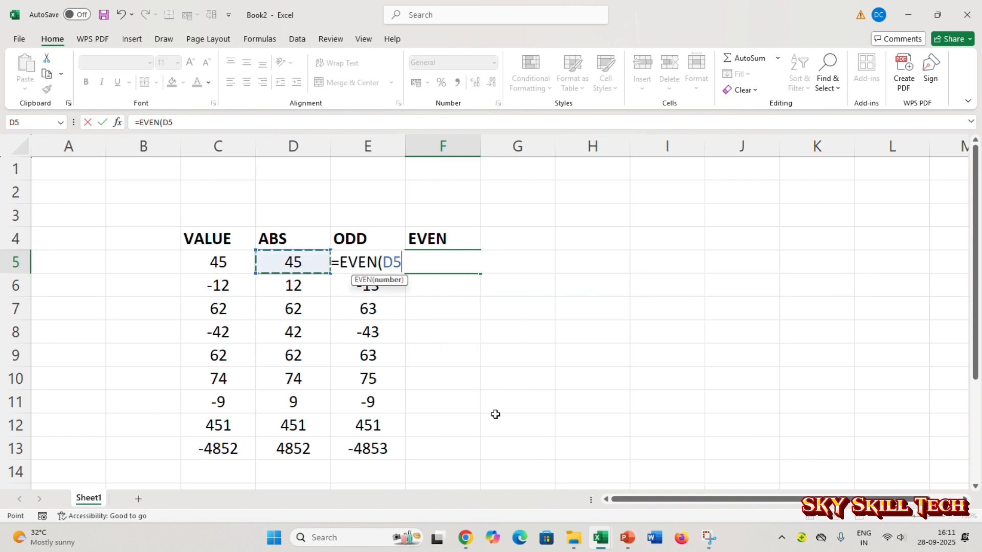
key(Return)
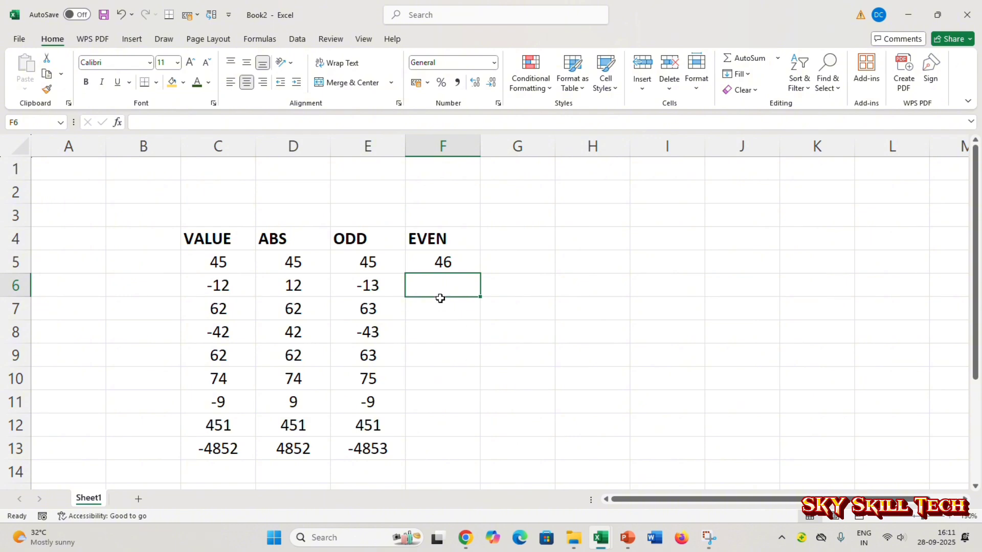
Step: Fill the EVEN formula from F5 down to F13
click(448, 268)
click(304, 267)
click(448, 270)
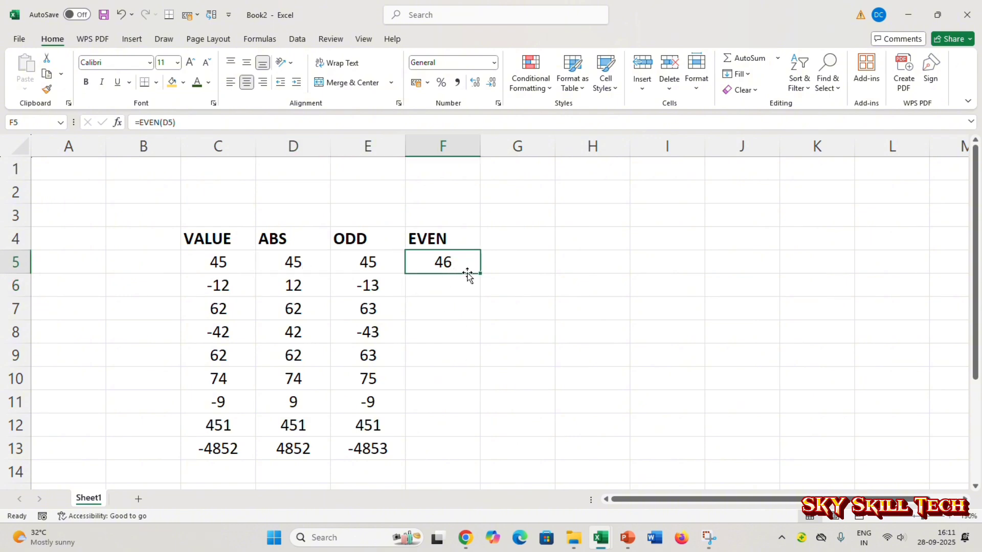
click(481, 275)
click(464, 265)
drag(480, 273, 475, 449)
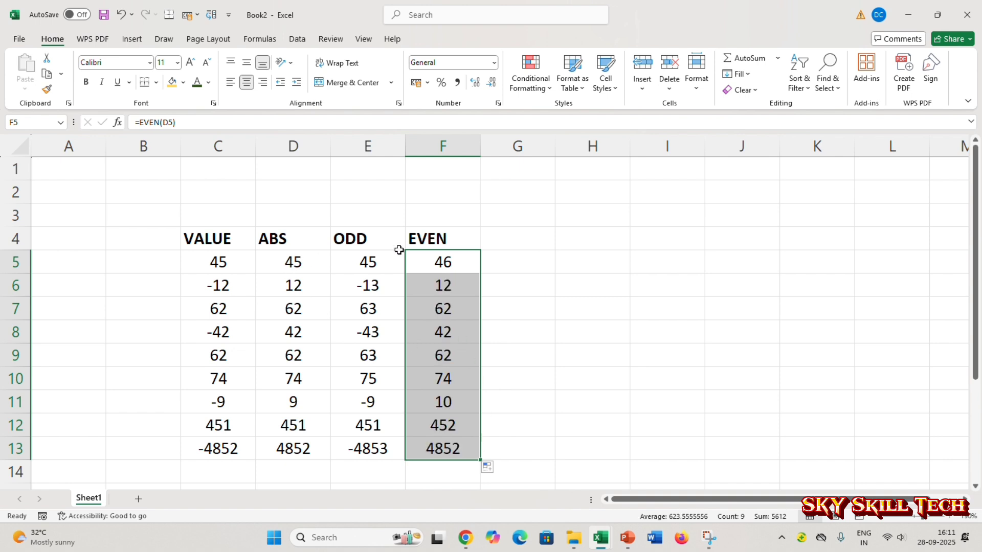
Step: Compare the ABS, ODD and EVEN results with the original numbers in the VALUE column
click(302, 264)
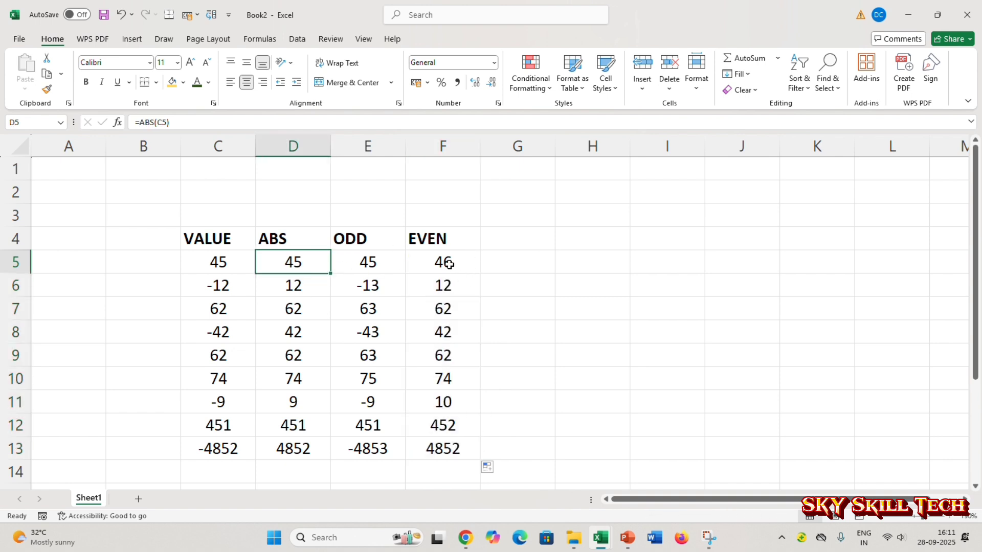
drag(445, 264, 446, 454)
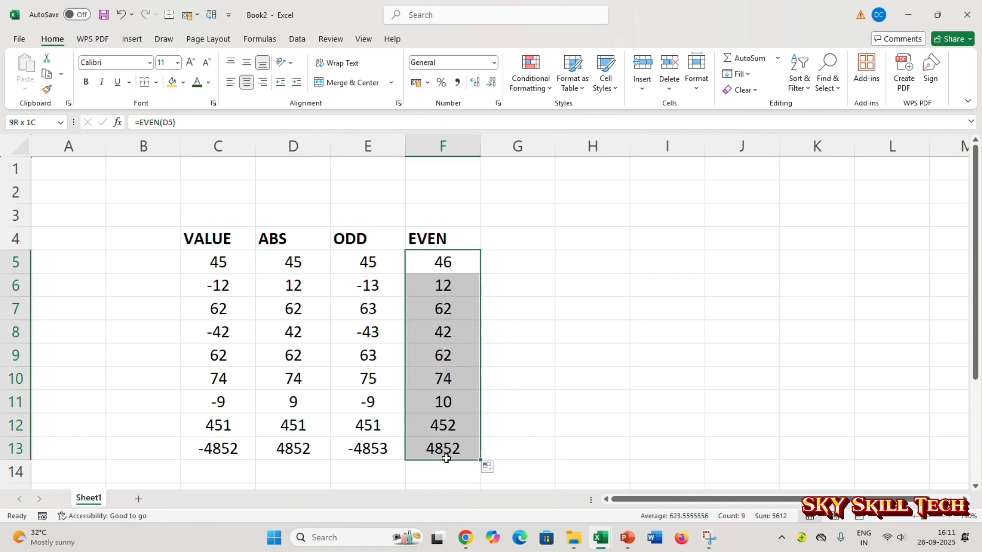
click(225, 286)
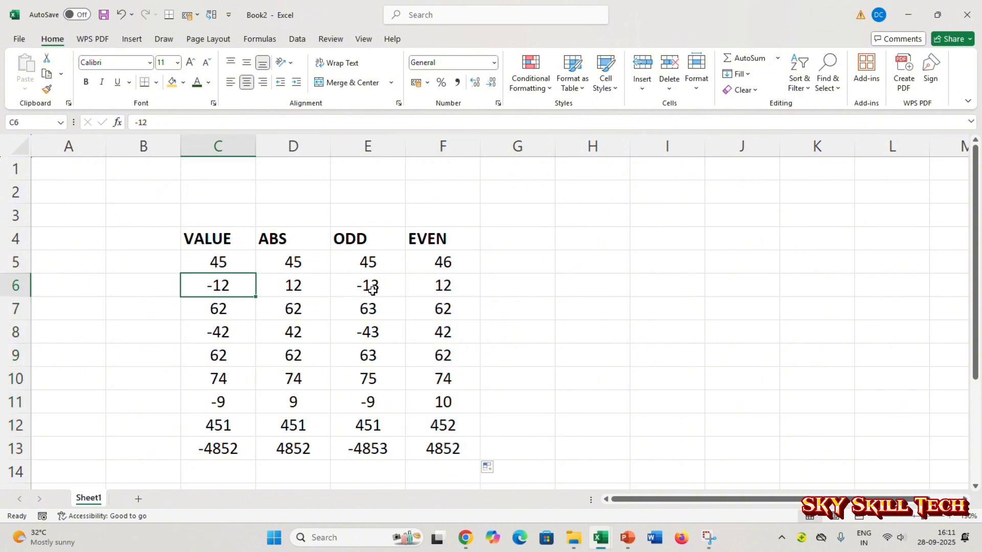
click(366, 310)
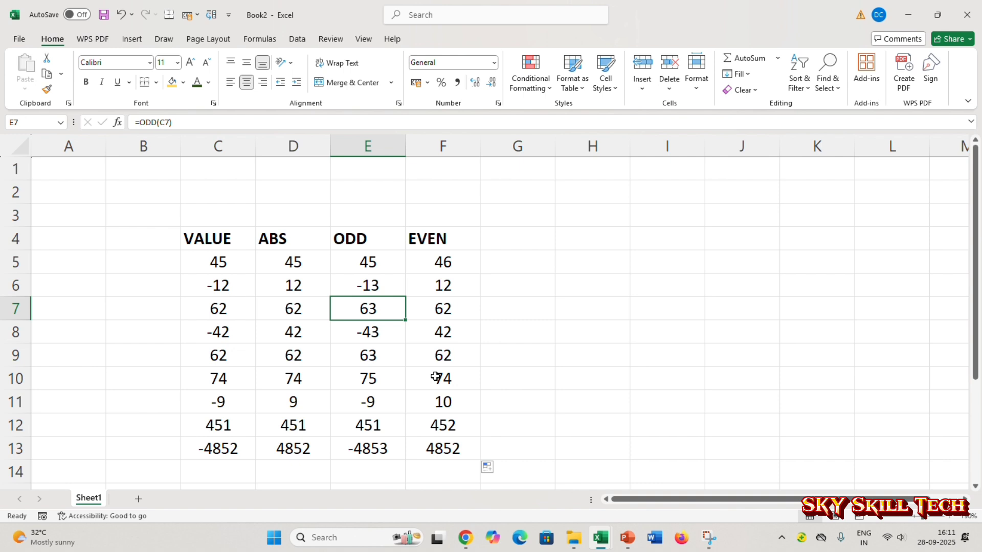
Step: Enter 1 in C16 and 2 in D16 below the table, and fill the series across row 16 to K16
scroll(436, 377, down, 3)
scroll(435, 376, up, 1)
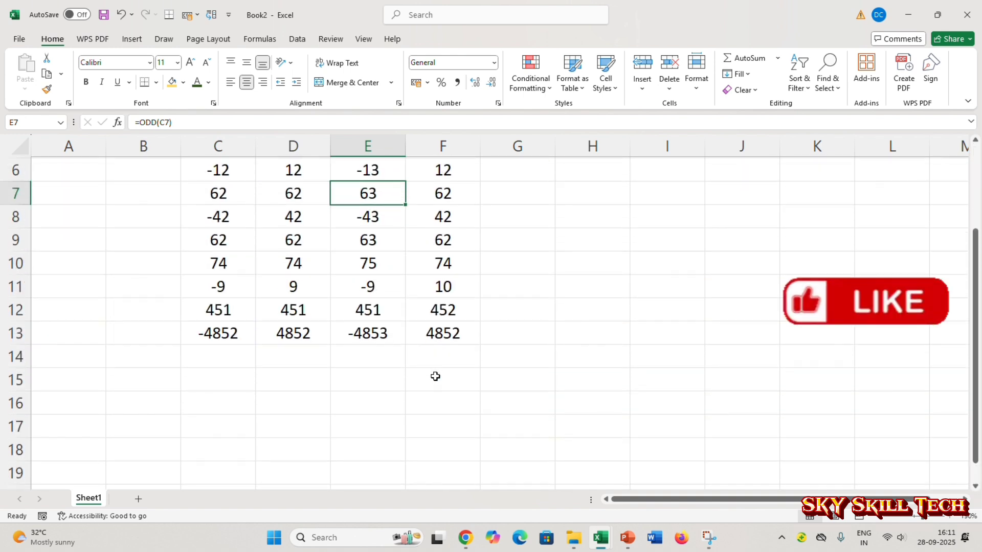
scroll(435, 376, up, 1)
scroll(326, 377, down, 3)
click(275, 232)
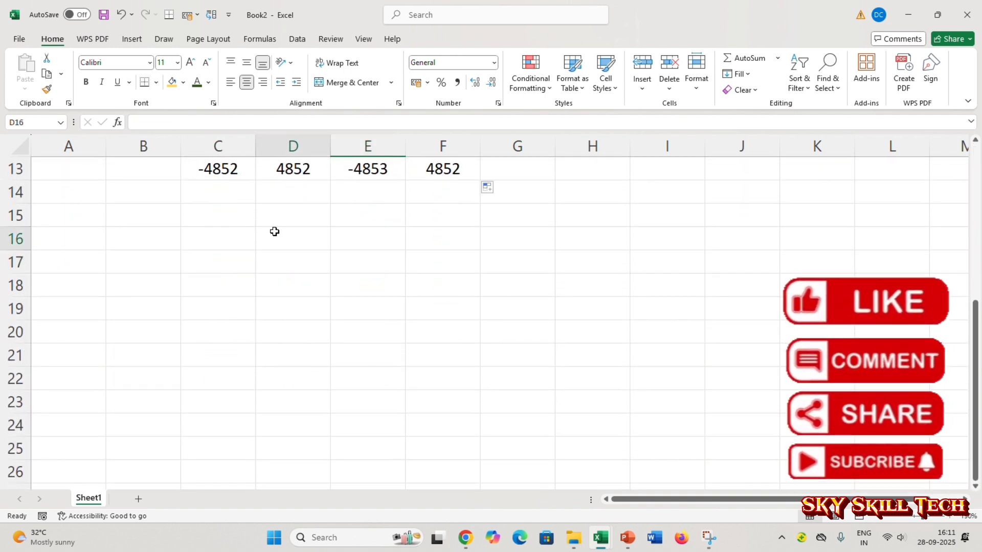
click(222, 240)
text(1)
key(Tab)
text(2)
key(Tab)
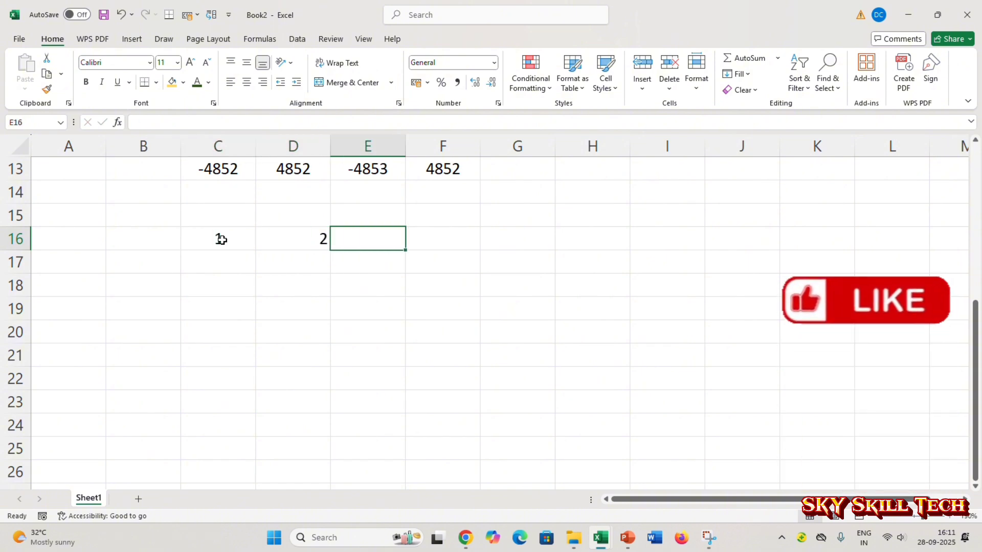
drag(221, 239, 850, 254)
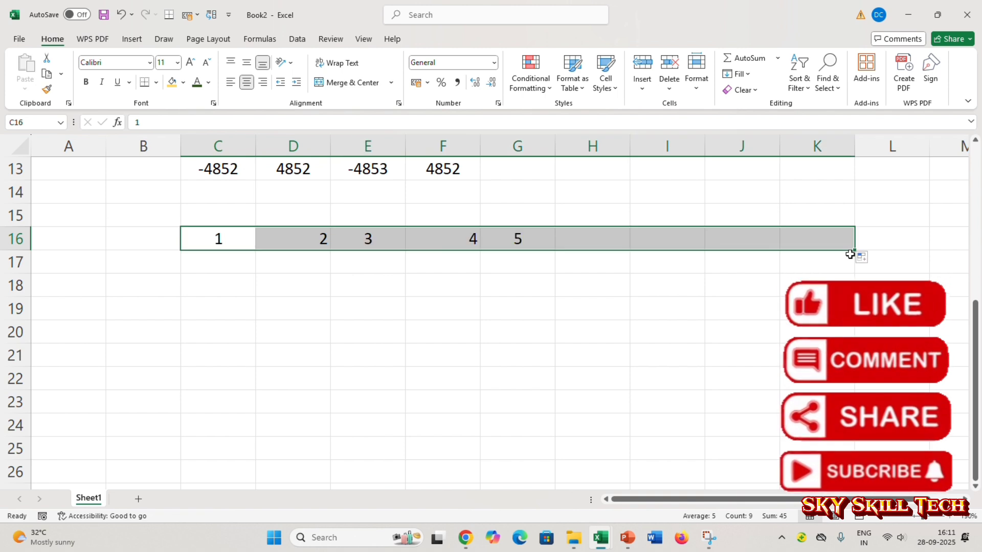
Step: Enter 11 in C17 and 10 in B17, and fill the series across row 17 to K17
double_click(229, 267)
text(1)
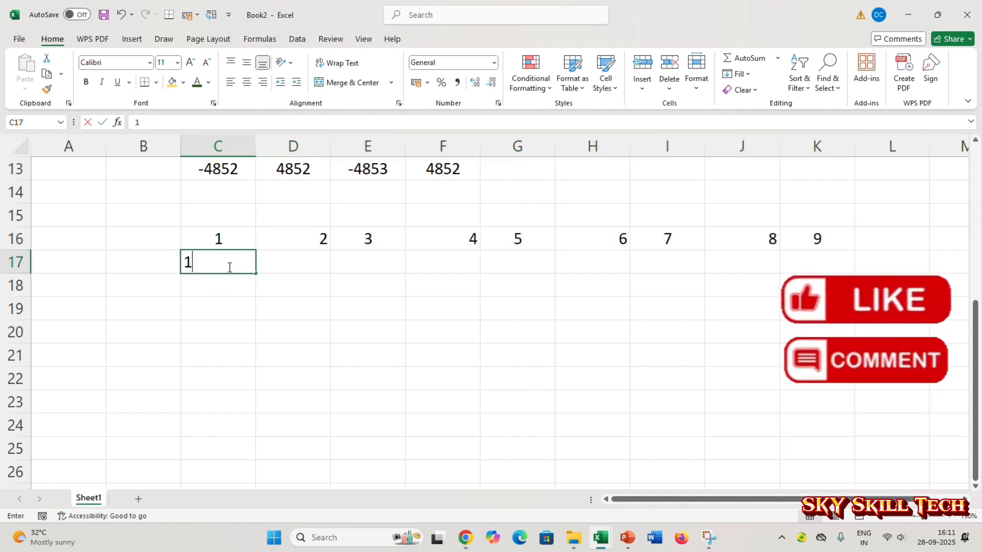
text(1)
key(Tab)
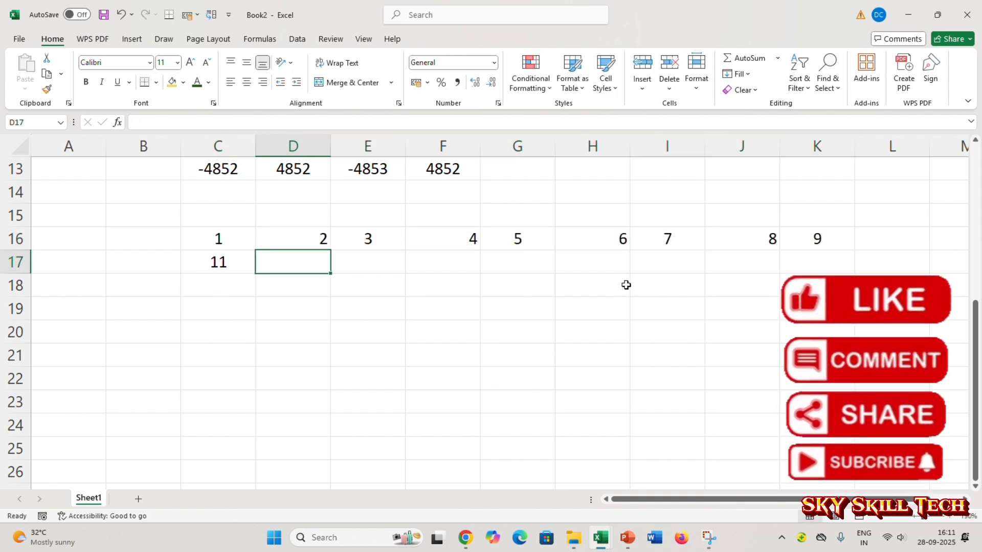
click(135, 270)
text(10)
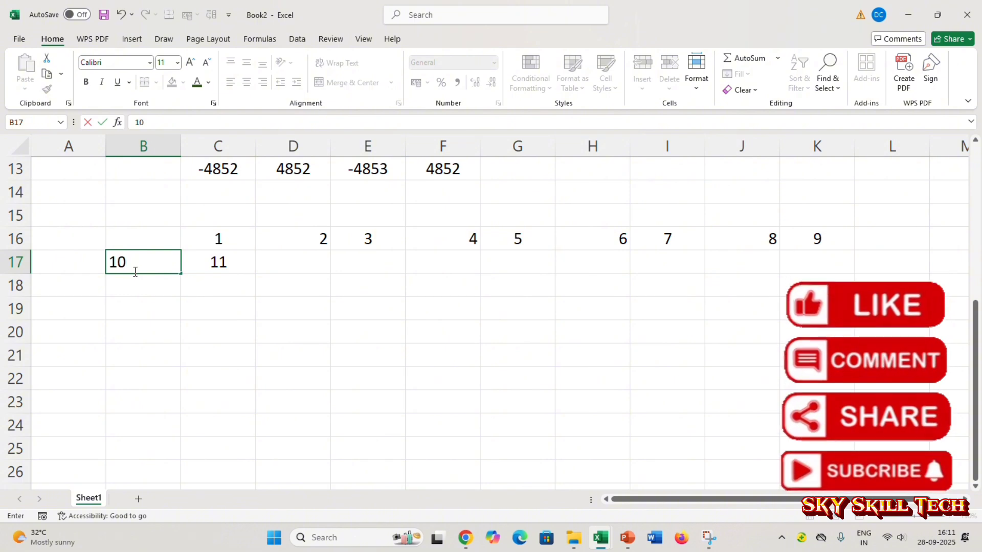
click(137, 328)
drag(145, 262, 818, 269)
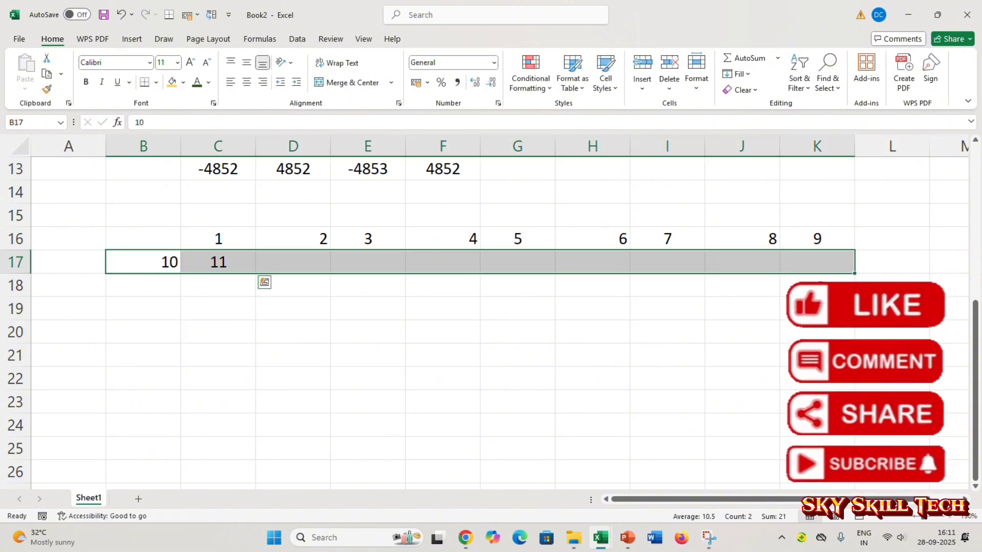
click(253, 379)
Step: Enter the formula =POWER(I16,F16) in cell D20, referencing the 7 and 4 in row 16
click(293, 323)
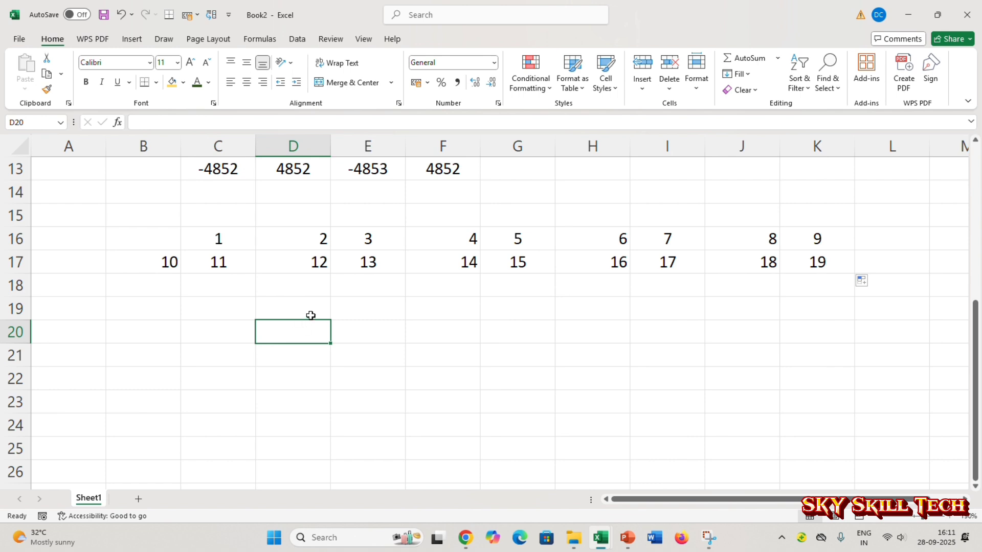
text(=)
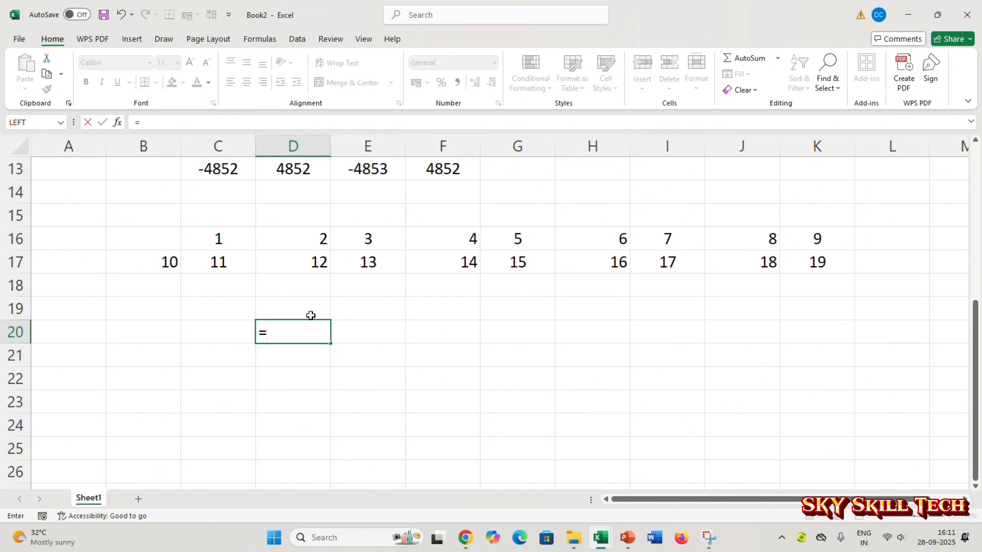
text(POWER()
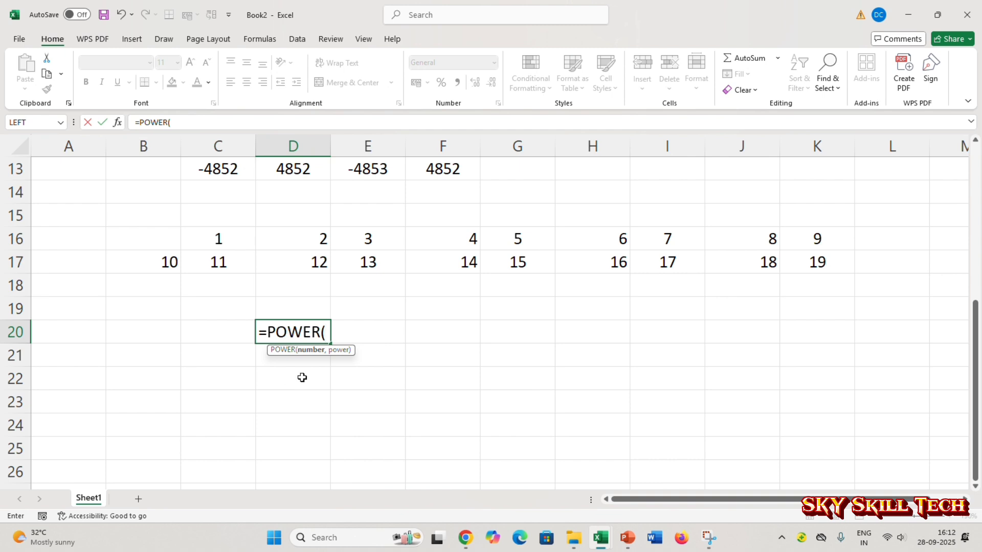
click(658, 244)
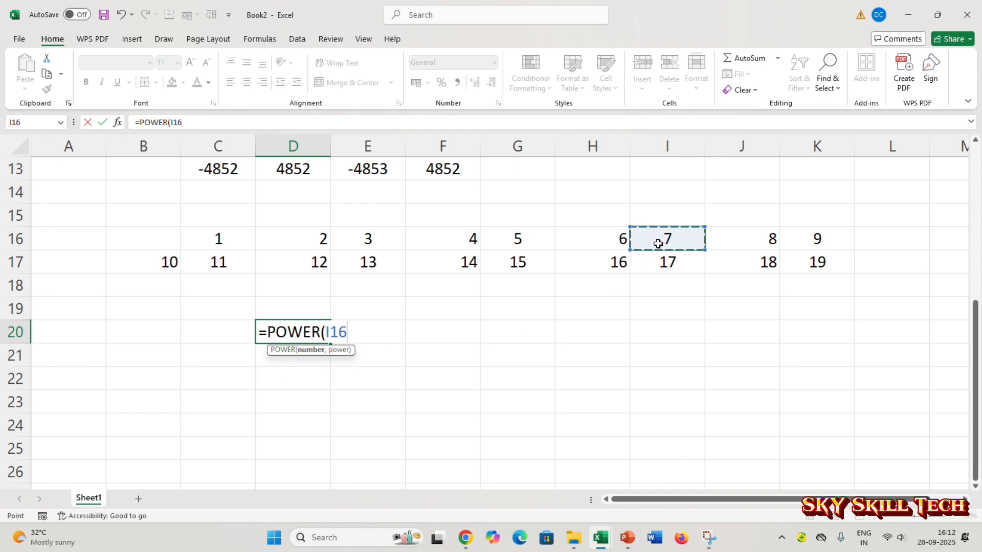
text(,)
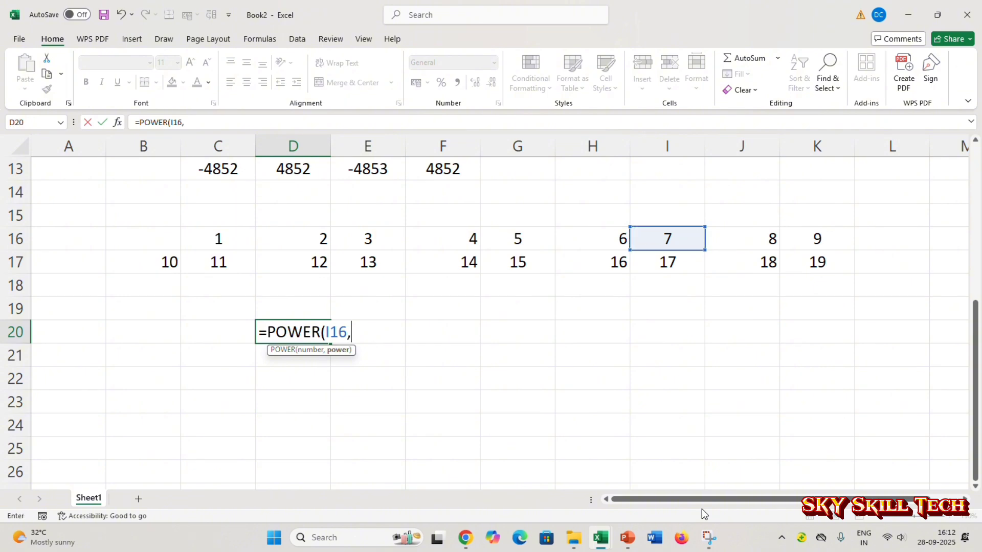
click(472, 241)
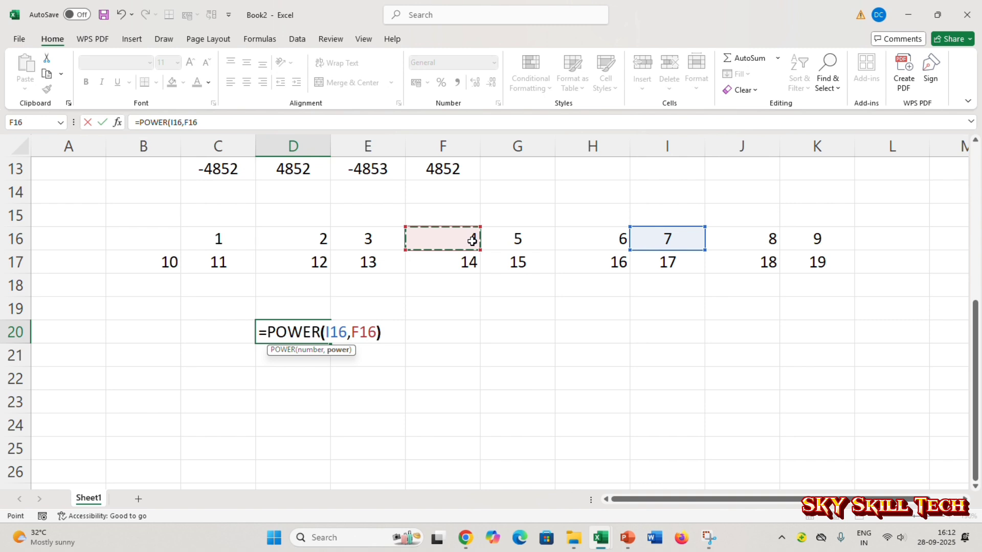
key(Return)
key(Down)
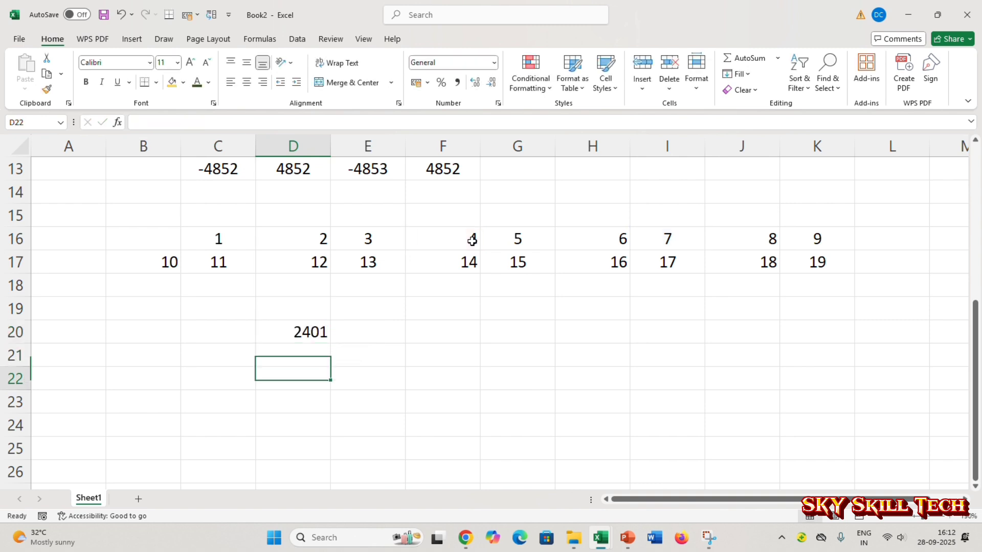
Step: Enter the formula =POWER(12,2) with typed-in numbers in cell F20
key(Up)
key(Up)
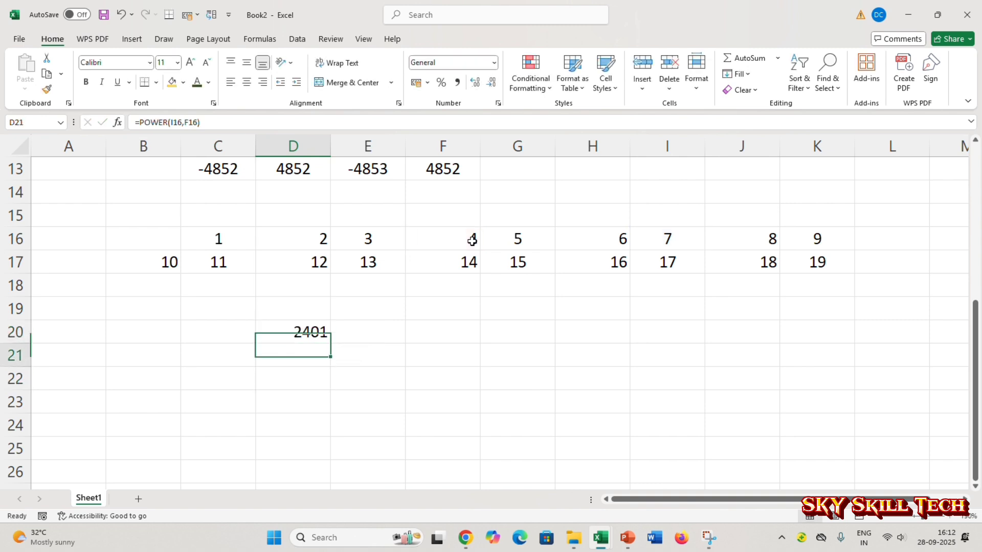
key(Down)
key(Down)
key(Up)
key(Up)
key(Right)
key(Right)
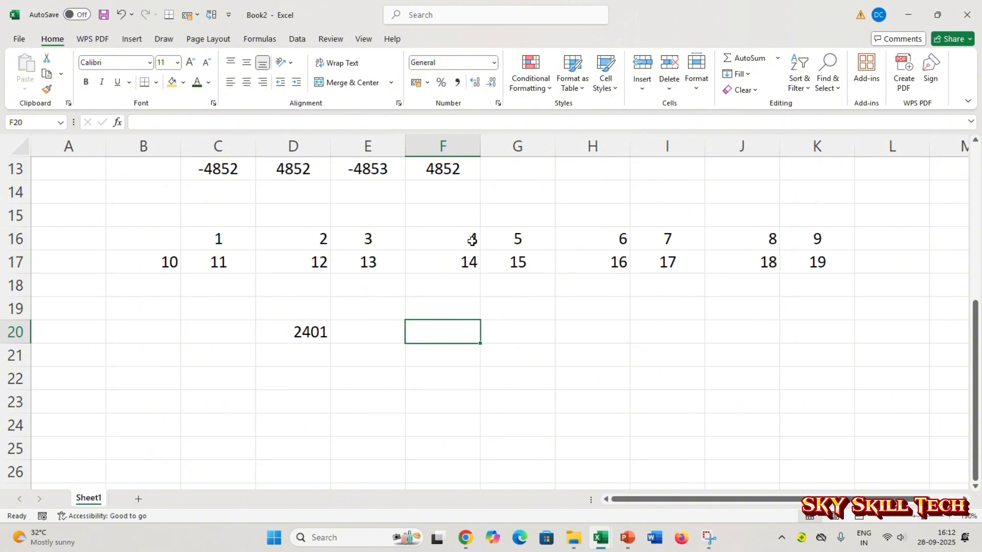
text(=PO)
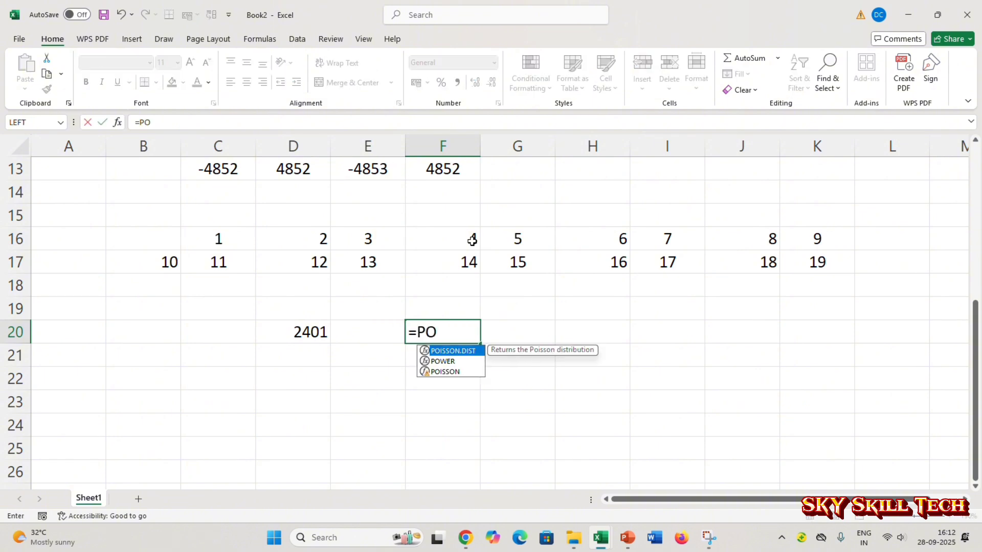
text(WER()
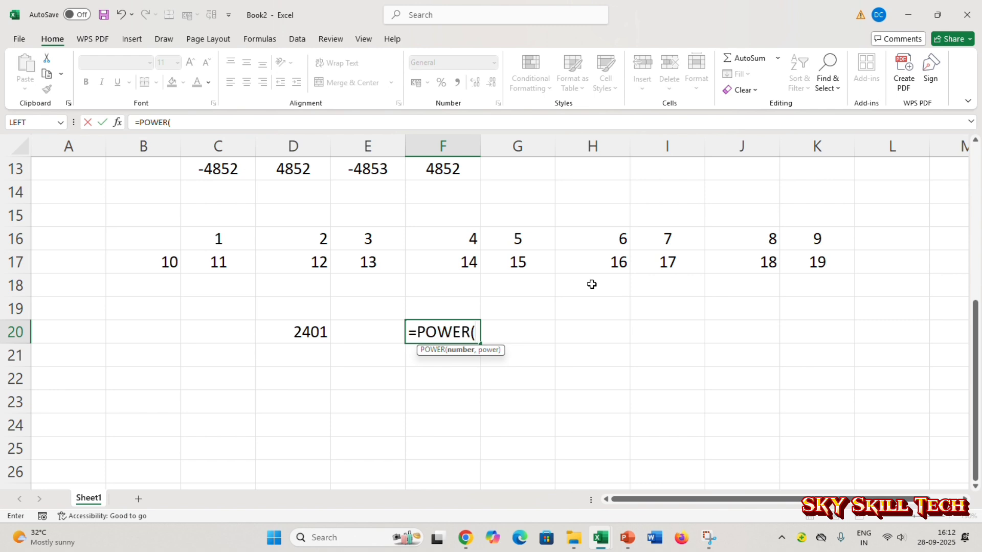
text(12,2)
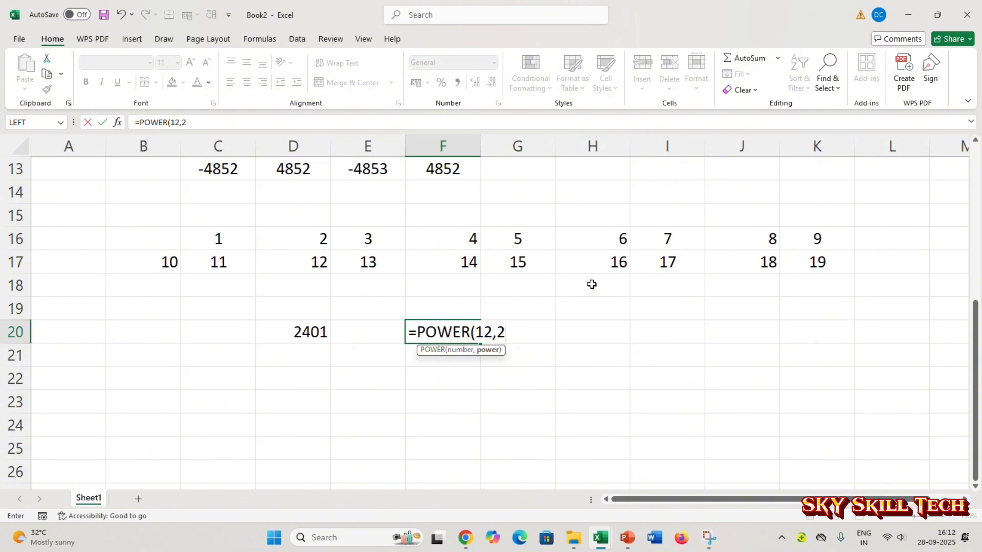
text())
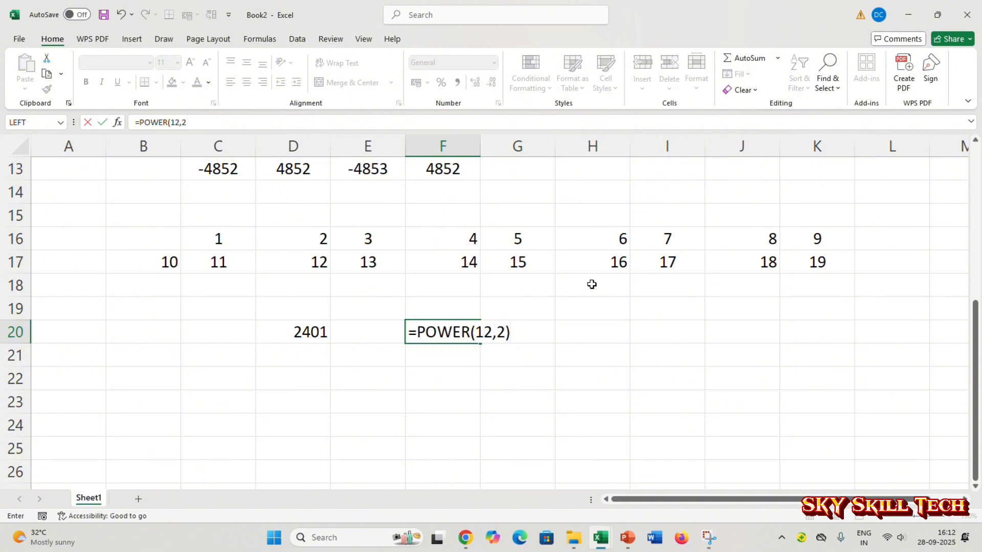
key(Return)
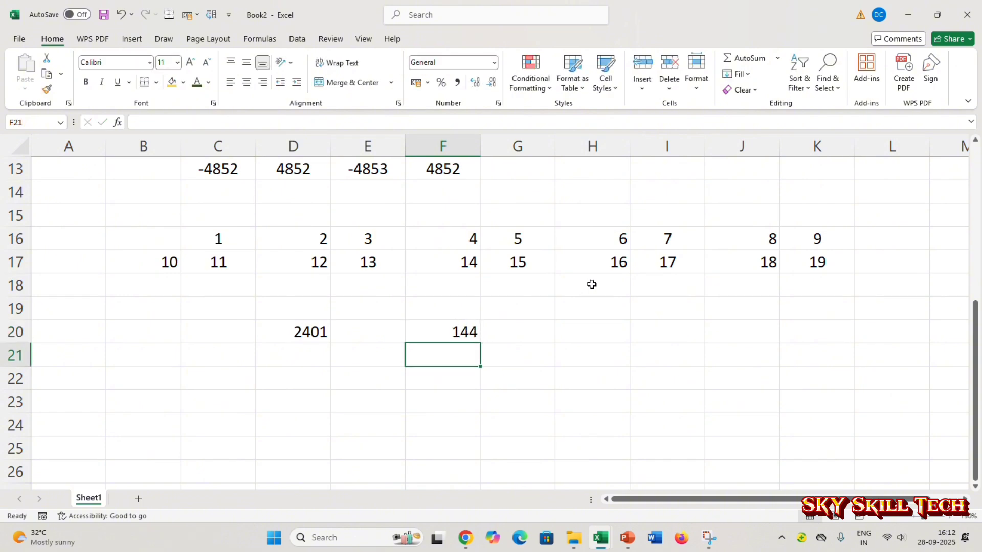
Step: Try changing the formula in cell F20 to =POWER(2,5)
key(Left)
key(Up)
key(Left)
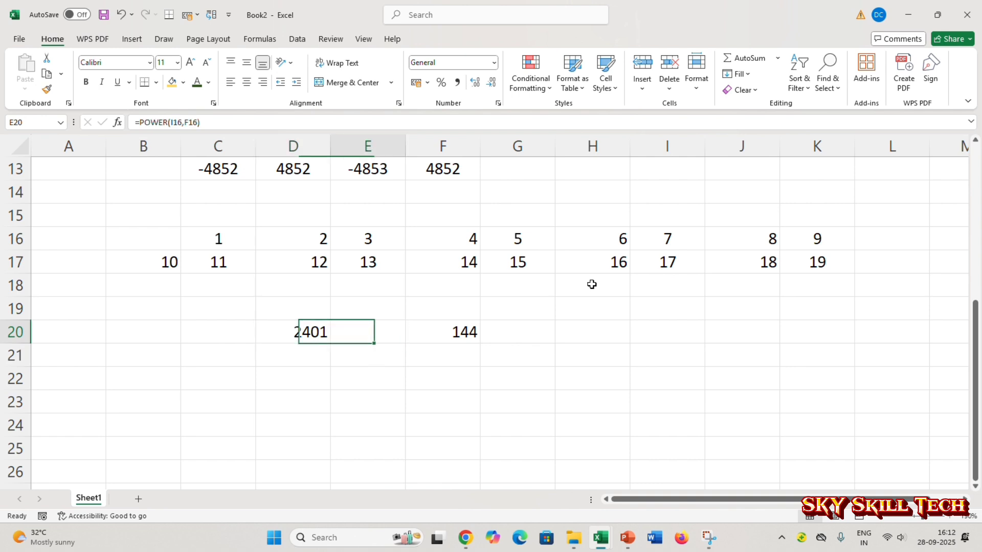
key(Right)
key(Right)
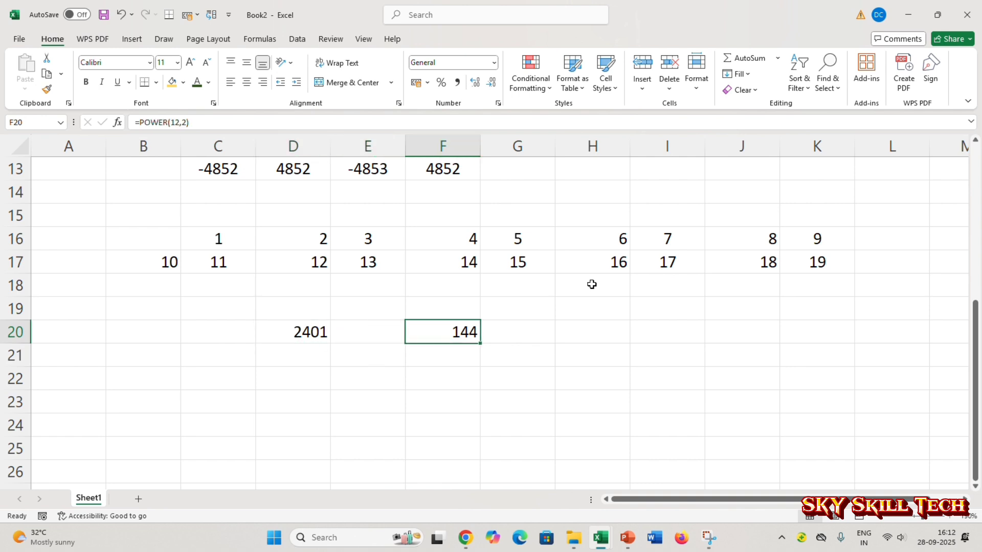
double_click(454, 330)
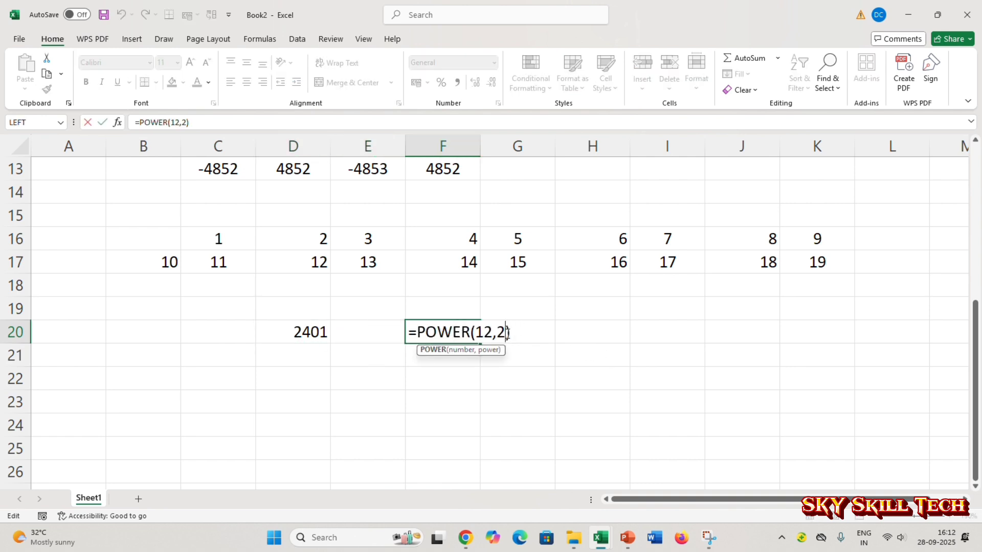
key(Left)
key(Left)
key(Left)
key(Left)
key(BackSpace)
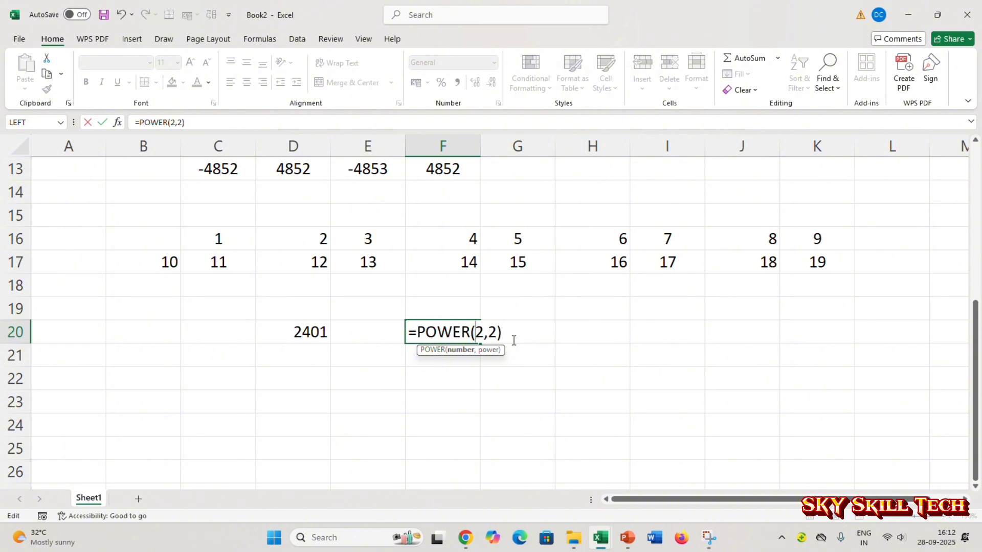
key(Right)
key(Right)
key(Delete)
text(5)
key(Return)
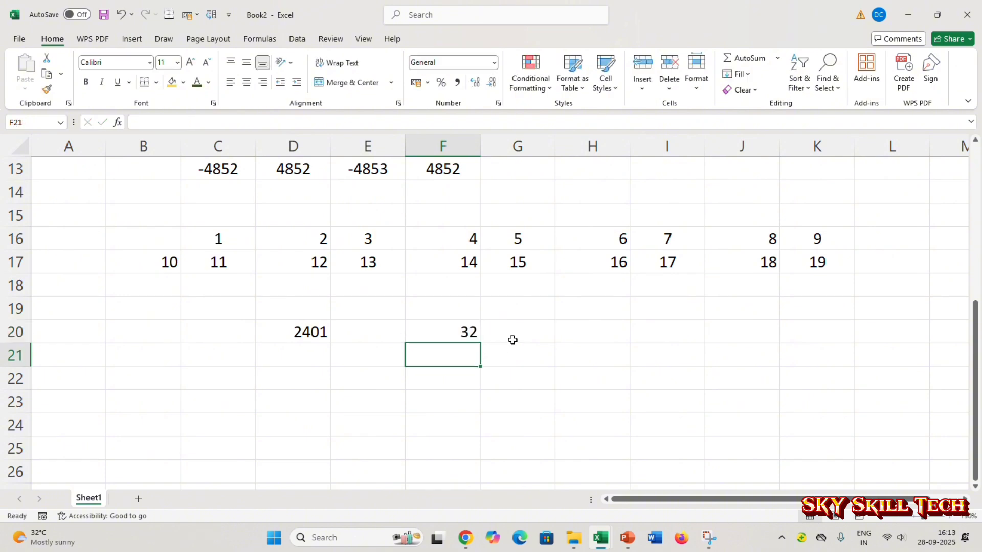
Step: Undo the last change to the POWER formula in cell F20
key(Down)
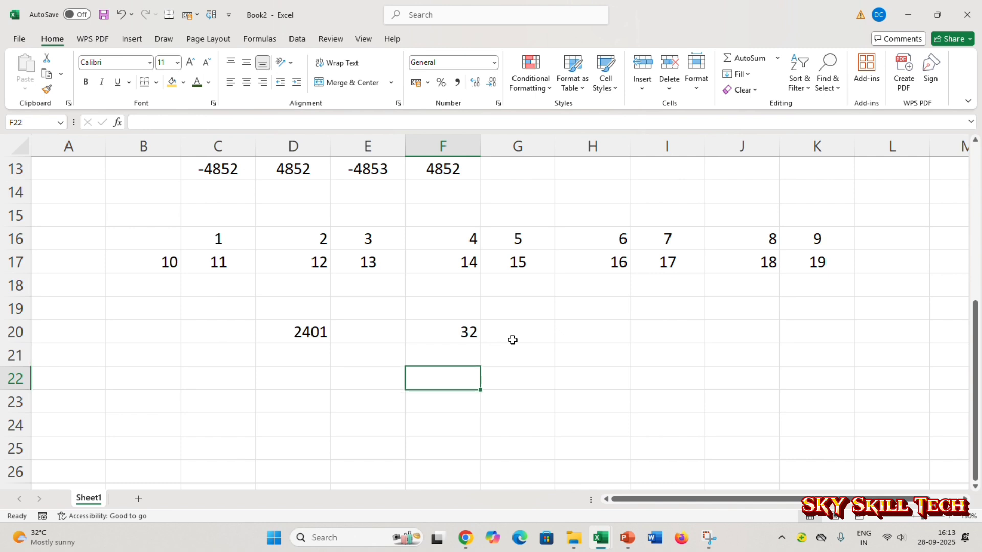
key(Left)
key(Left)
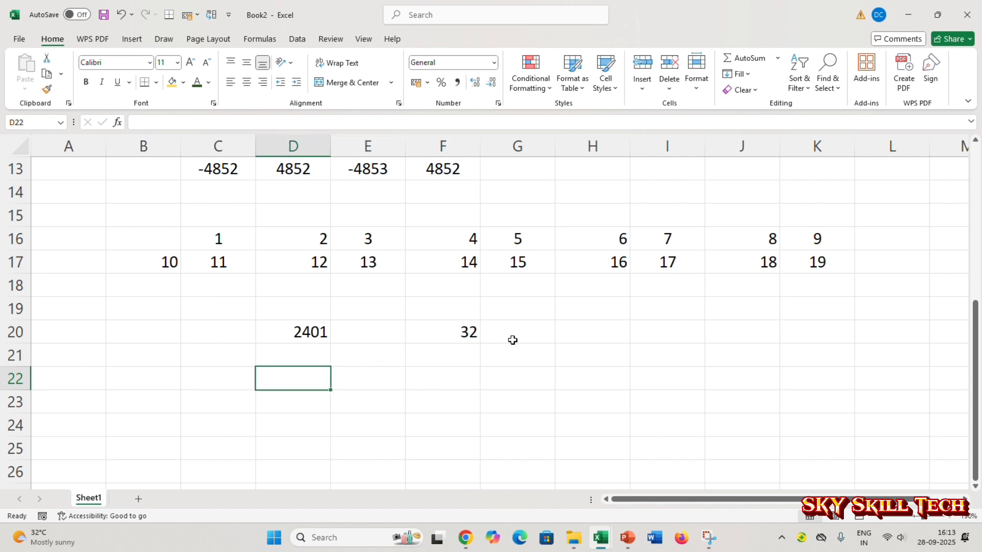
key(ctrl+z)
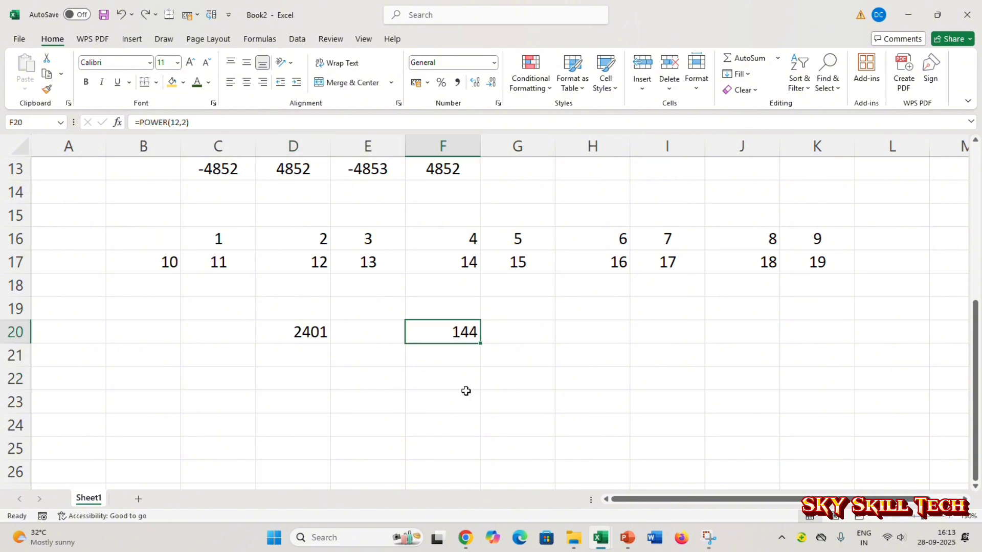
click(435, 366)
click(449, 327)
click(327, 379)
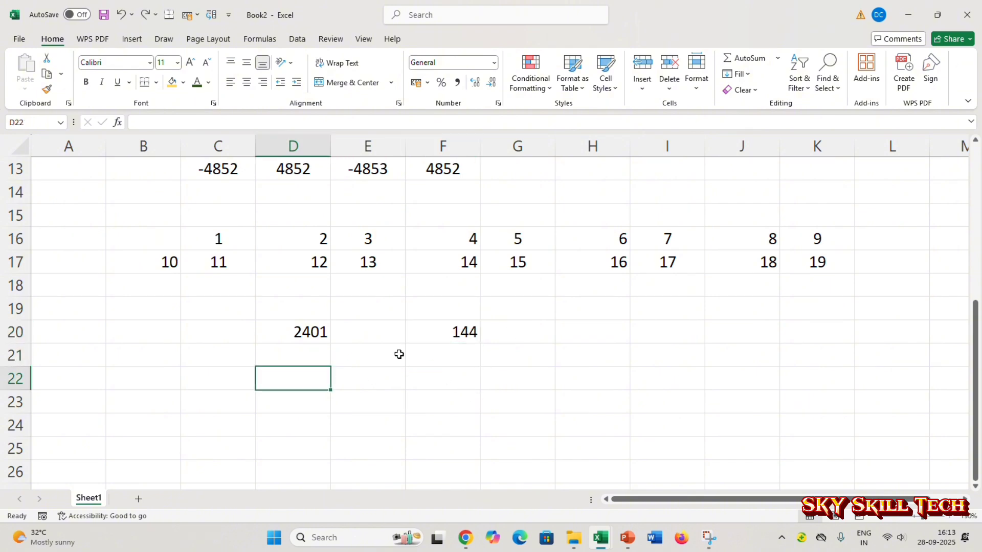
Step: Enter the formula =SQRT(F20) in cell D22 to get the square root of the 144 in row 20
text(=)
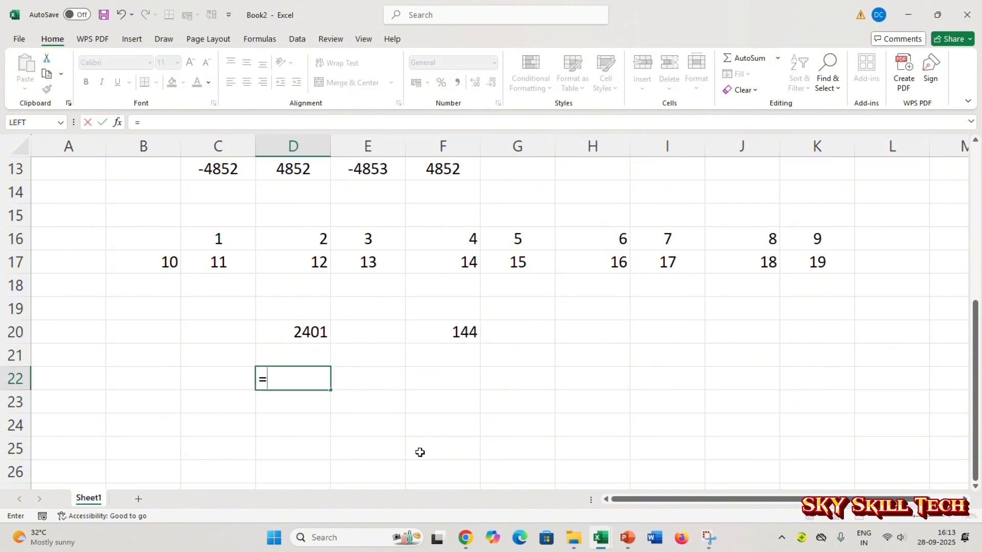
text(SQ)
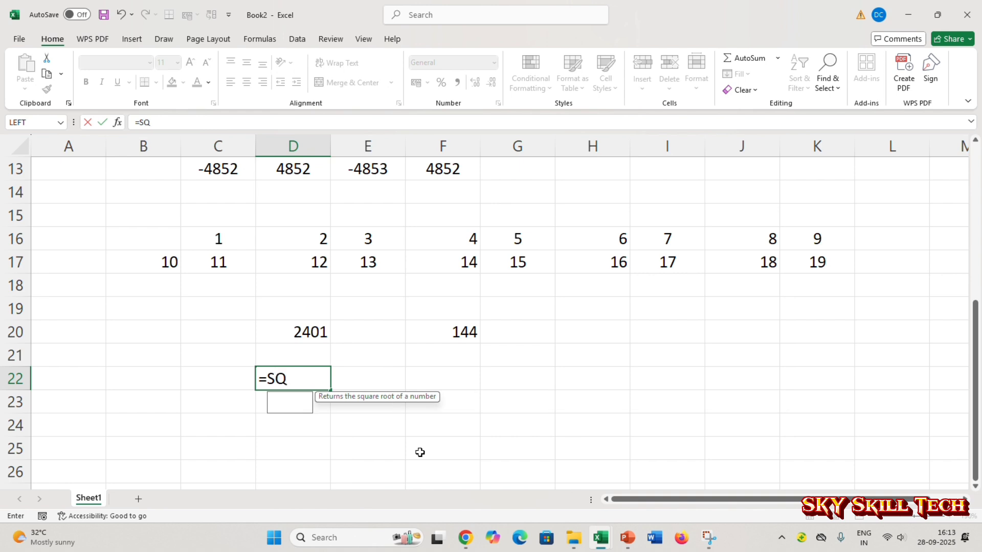
text(RT()
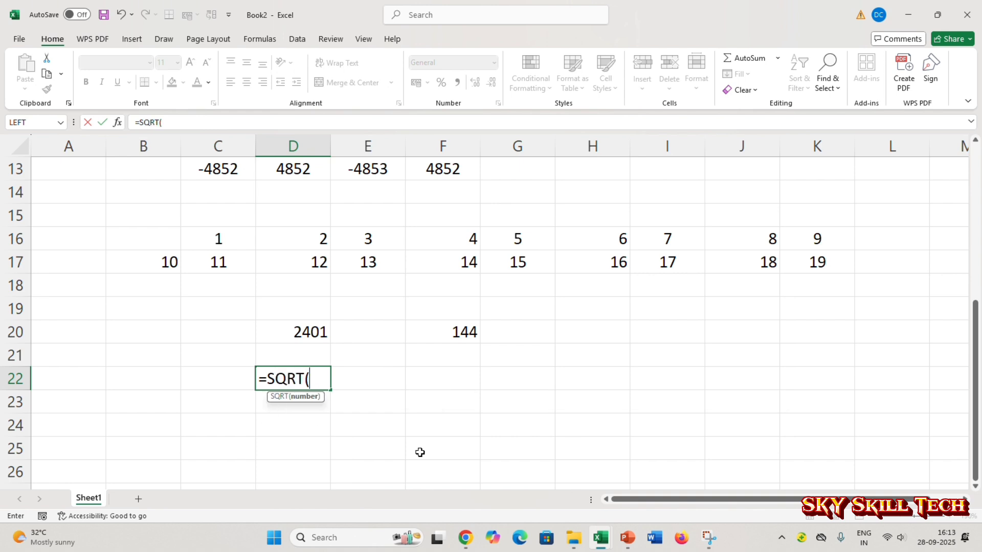
click(465, 338)
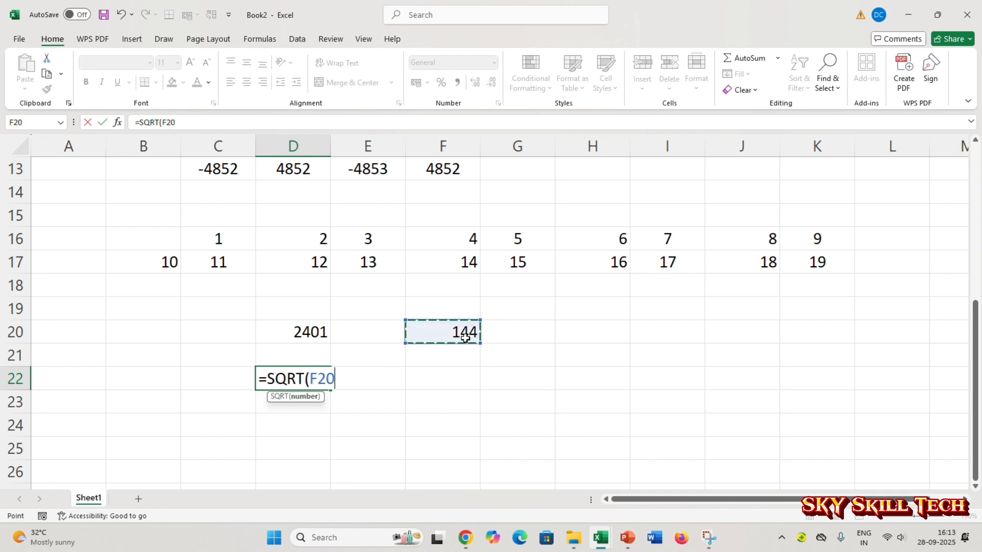
text())
key(Return)
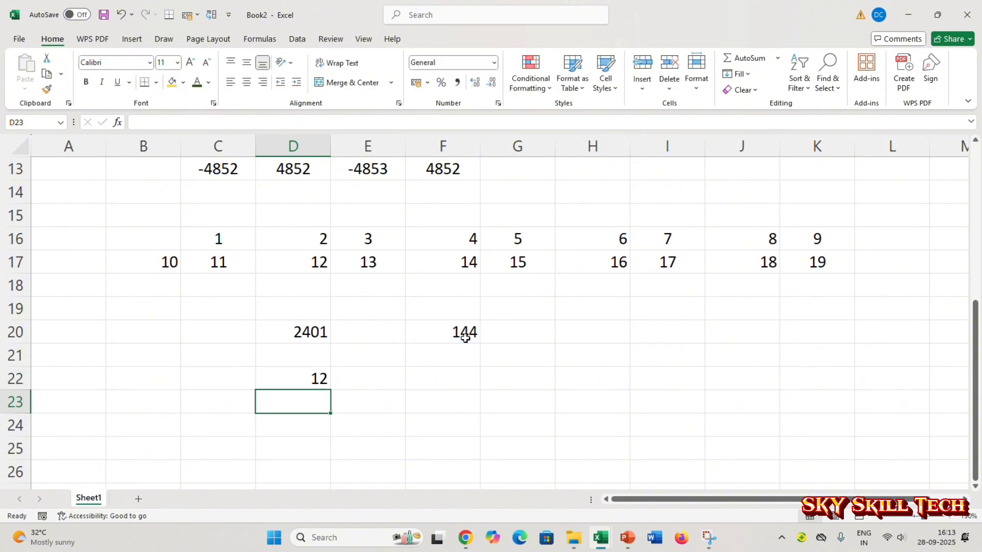
Step: Enter the formula =SQRT(D20) in cell F23, referencing the 2401 in row 20
click(314, 333)
click(452, 392)
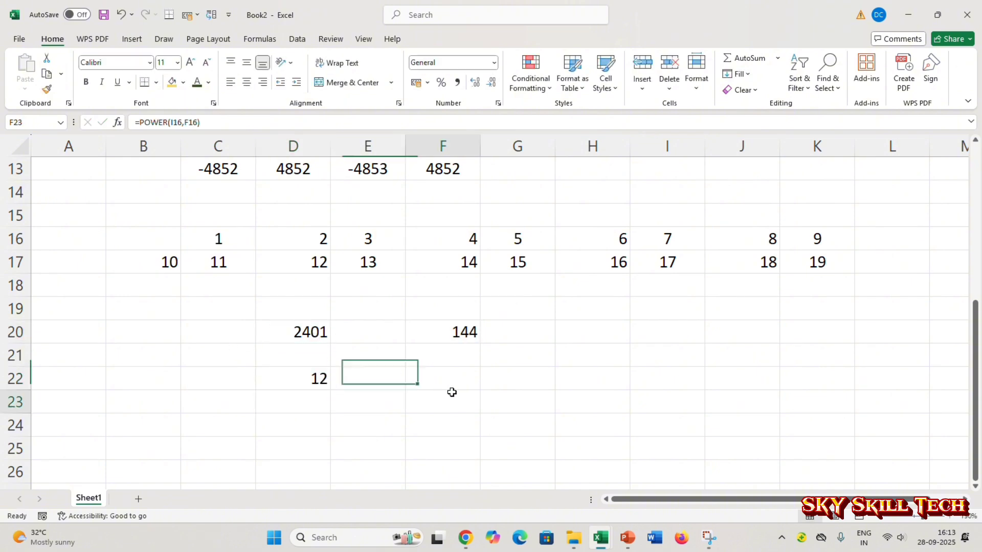
text(=S)
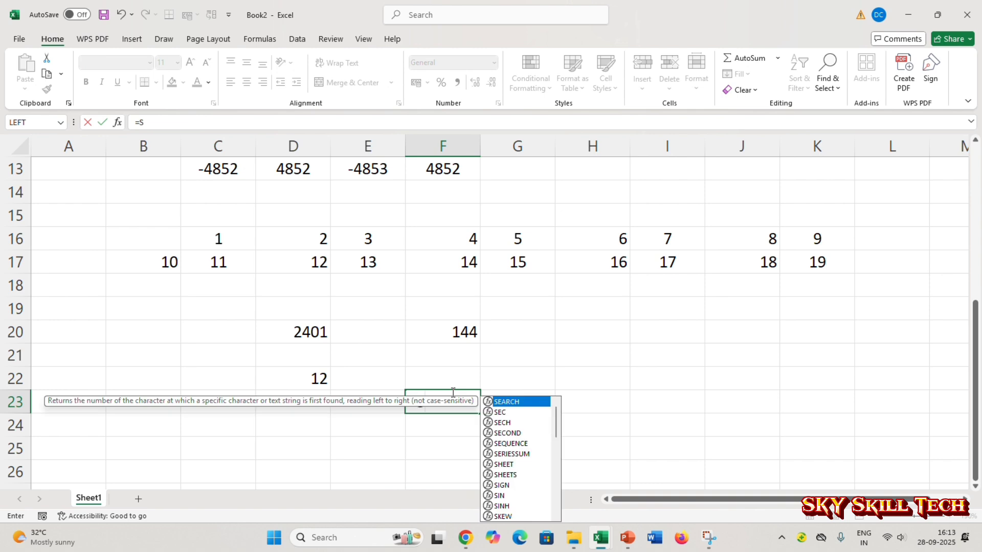
text(QRT)
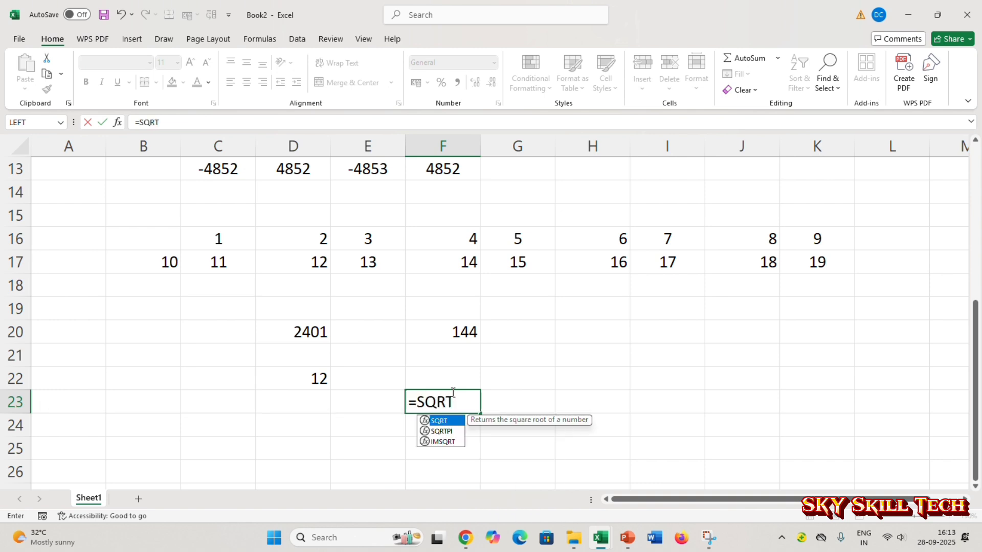
text(()
click(298, 332)
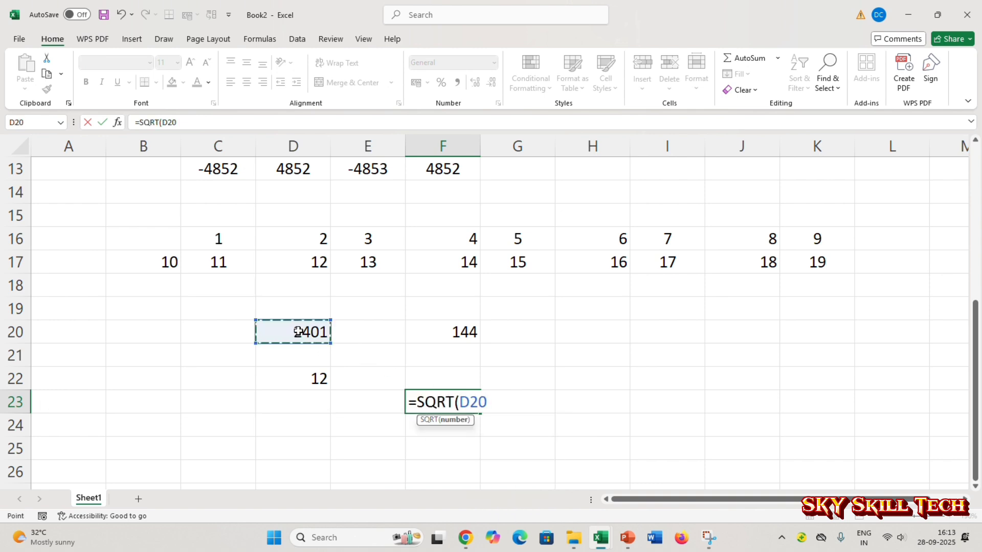
text())
key(Return)
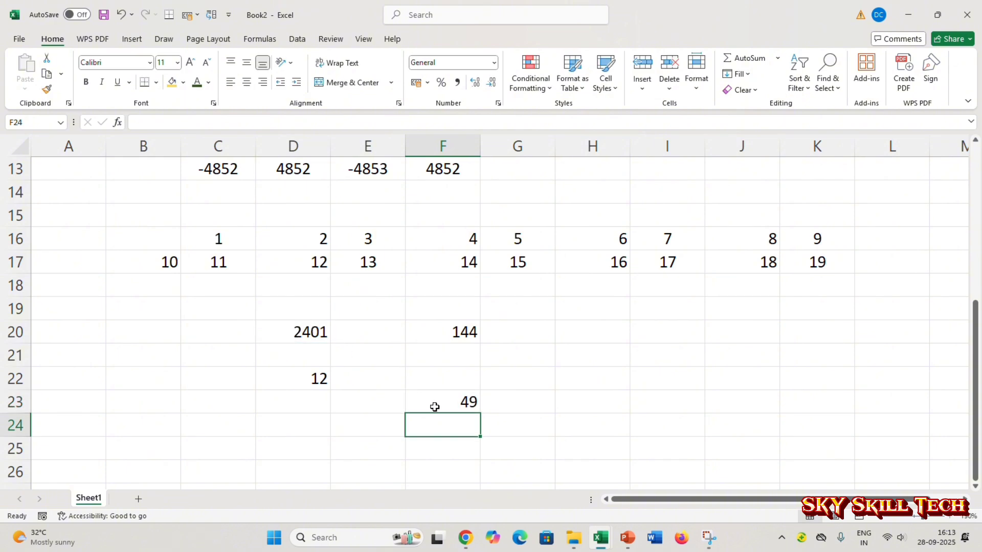
Step: Enter the formula =SQRT(81) with a typed-in number in cell D24
click(385, 447)
click(309, 438)
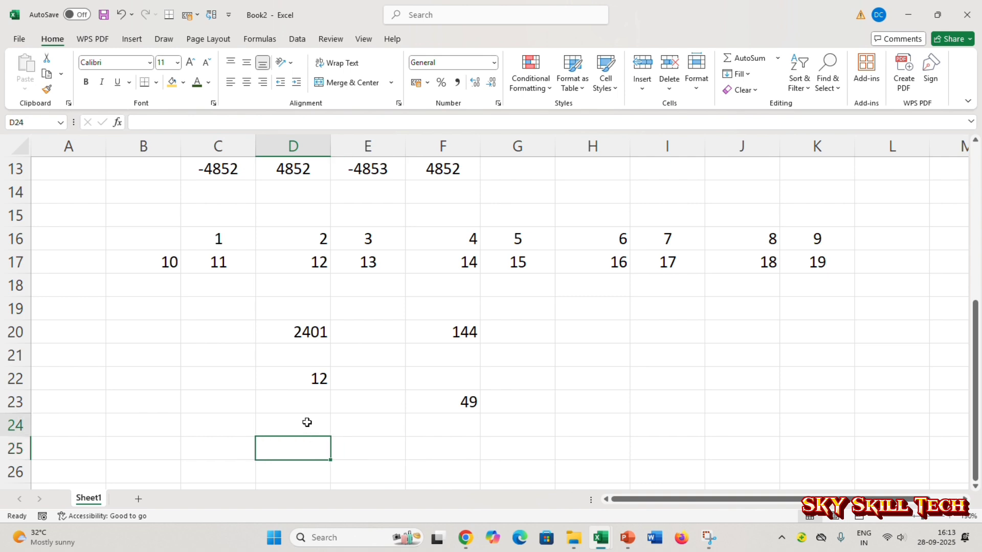
double_click(307, 422)
text(=S)
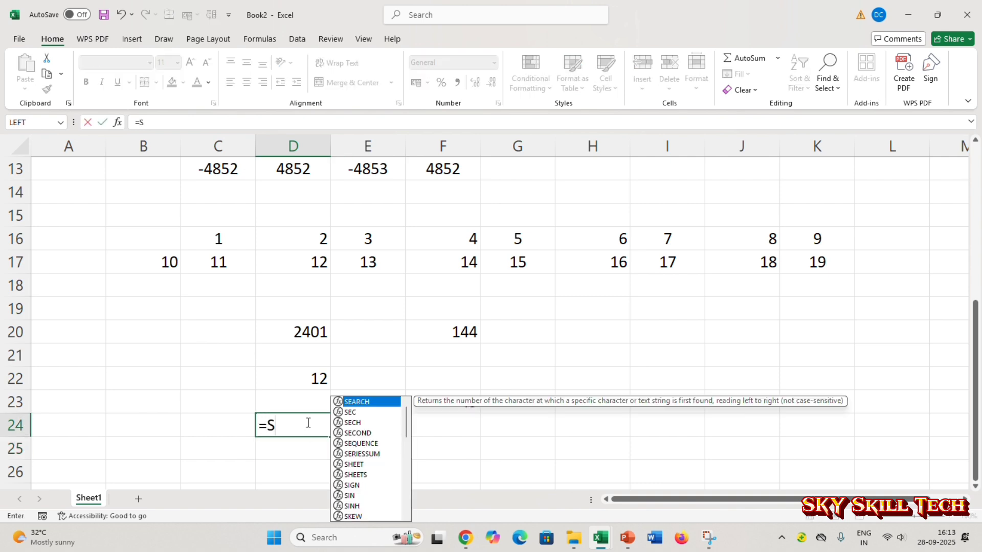
text(QRT()
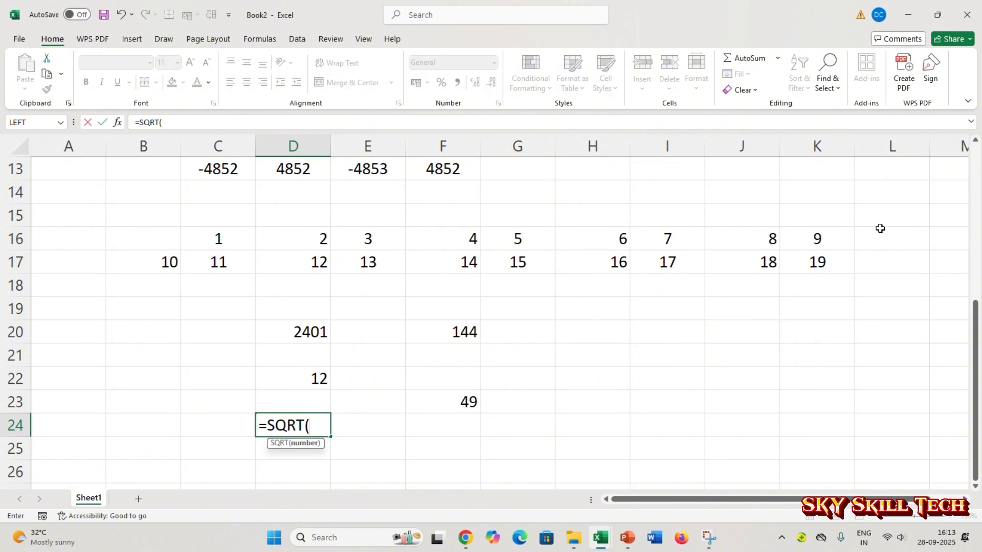
text(81))
key(Return)
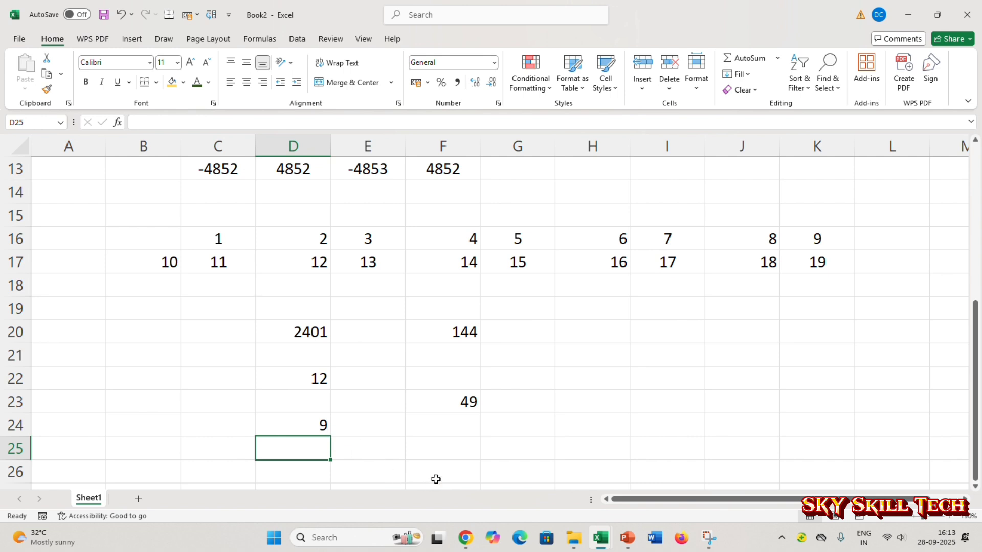
Step: Enter the formula =PI() in cell C26, below the square root results
click(574, 359)
scroll(575, 358, down, 2)
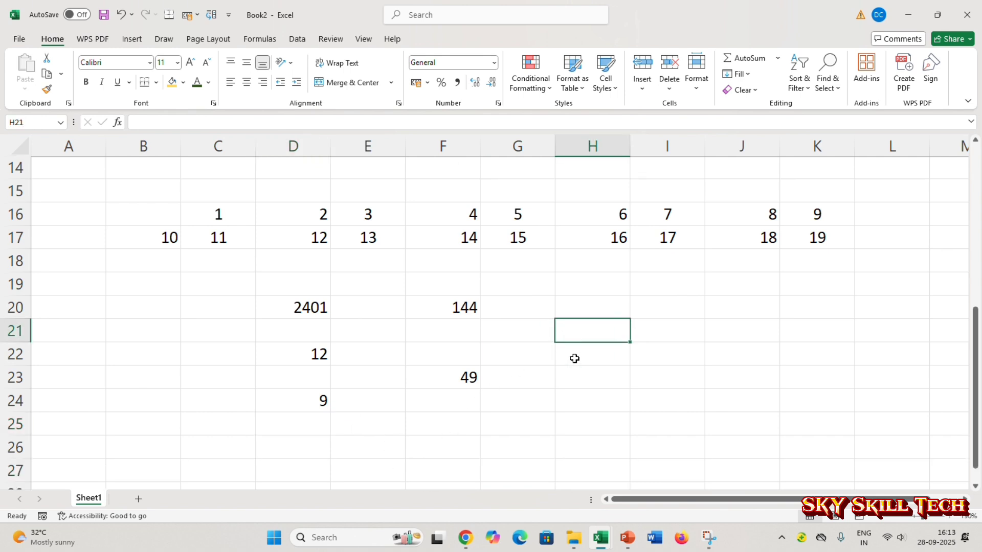
click(227, 338)
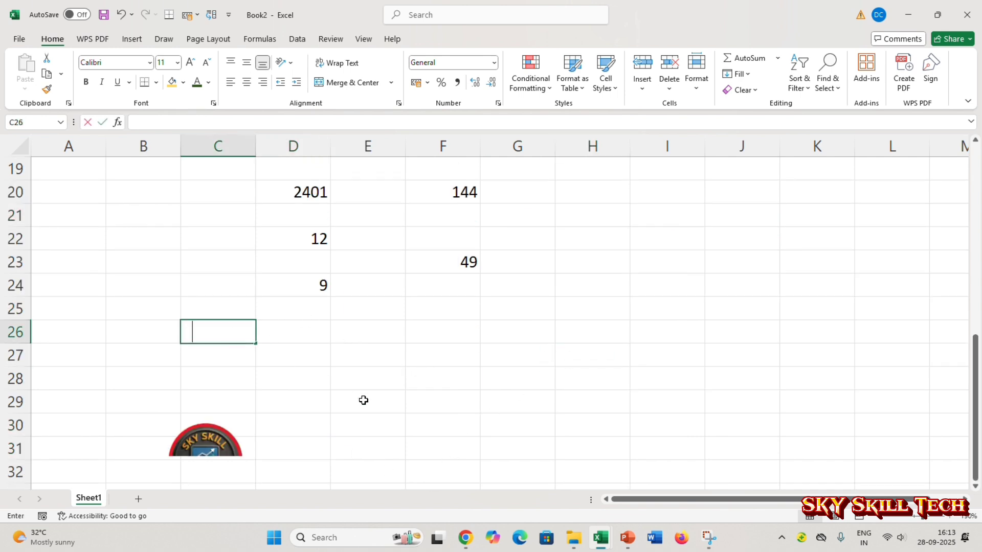
text(=PI)
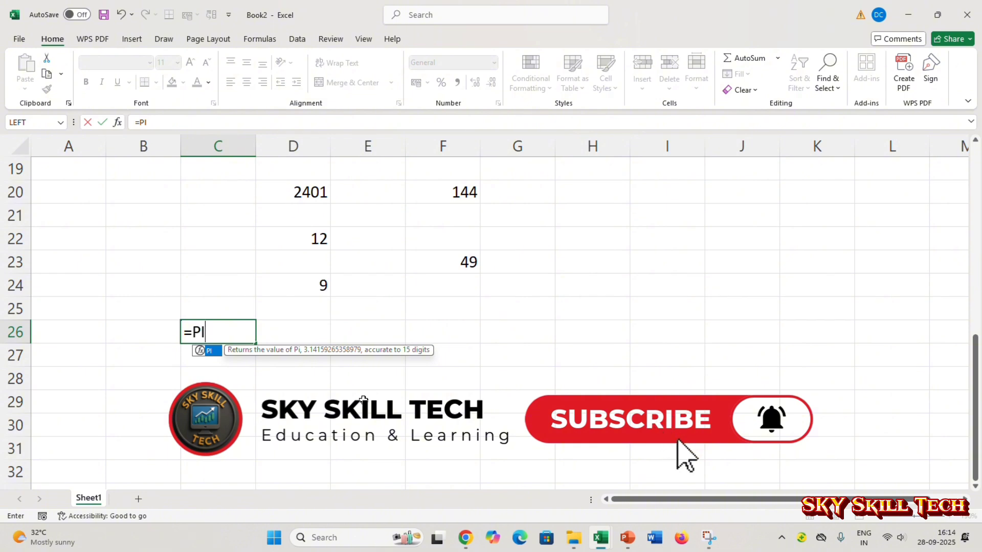
text(())
key(Return)
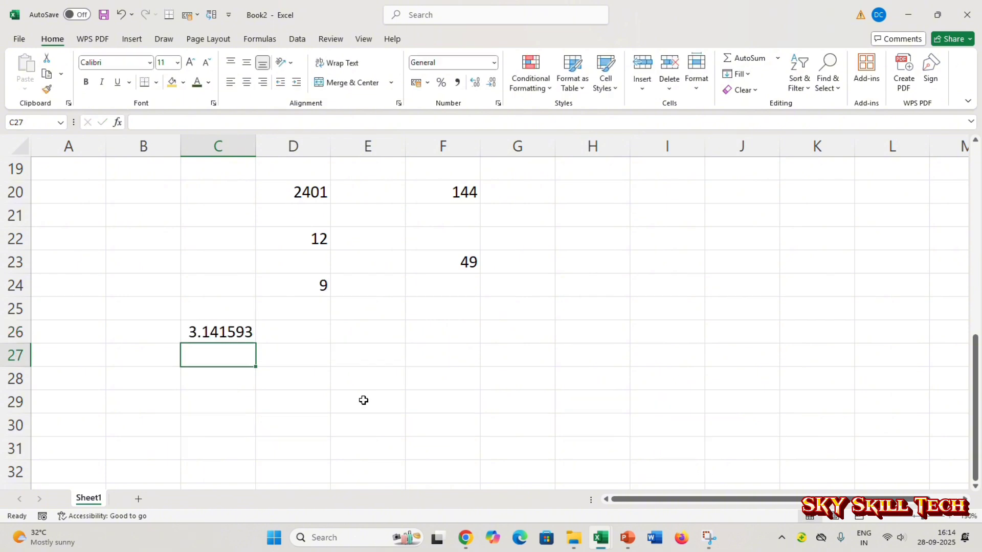
scroll(388, 396, up, 1)
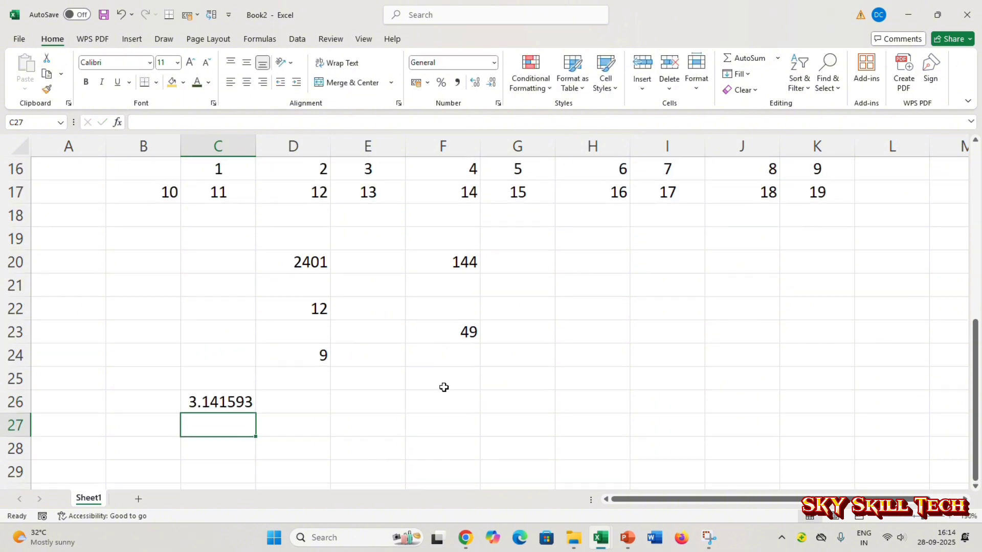
click(428, 418)
click(202, 398)
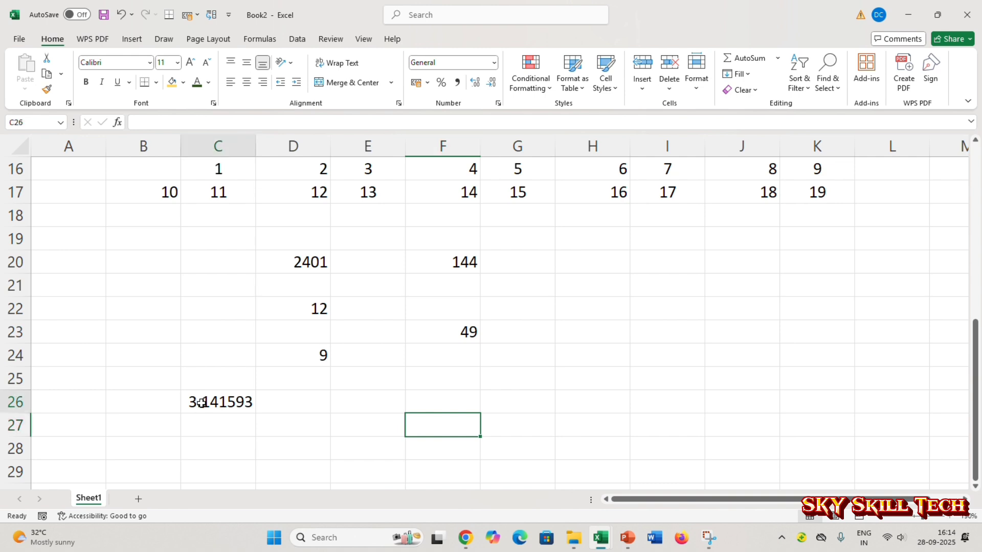
click(433, 412)
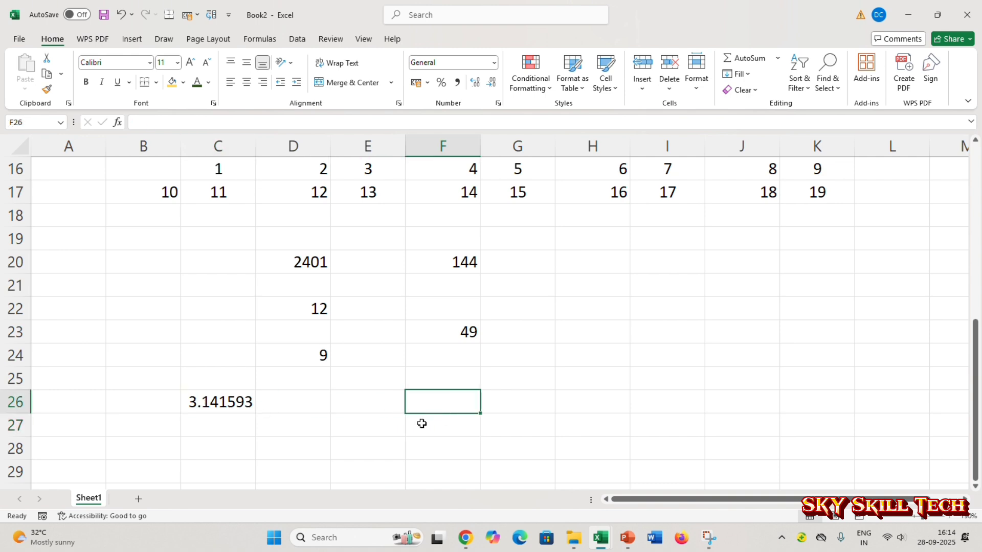
scroll(421, 423, up, 3)
scroll(422, 424, down, 1)
scroll(422, 424, down, 3)
Step: Enter the formula =SQRT(4841) in cell H22 to produce a decimal value
click(591, 302)
double_click(592, 302)
text(=)
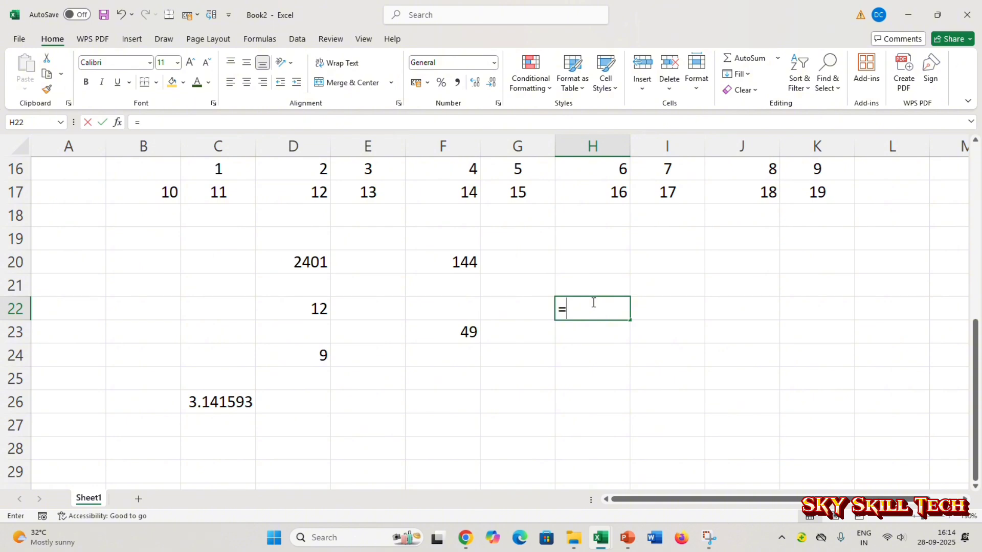
text(P)
key(BackSpace)
text(S)
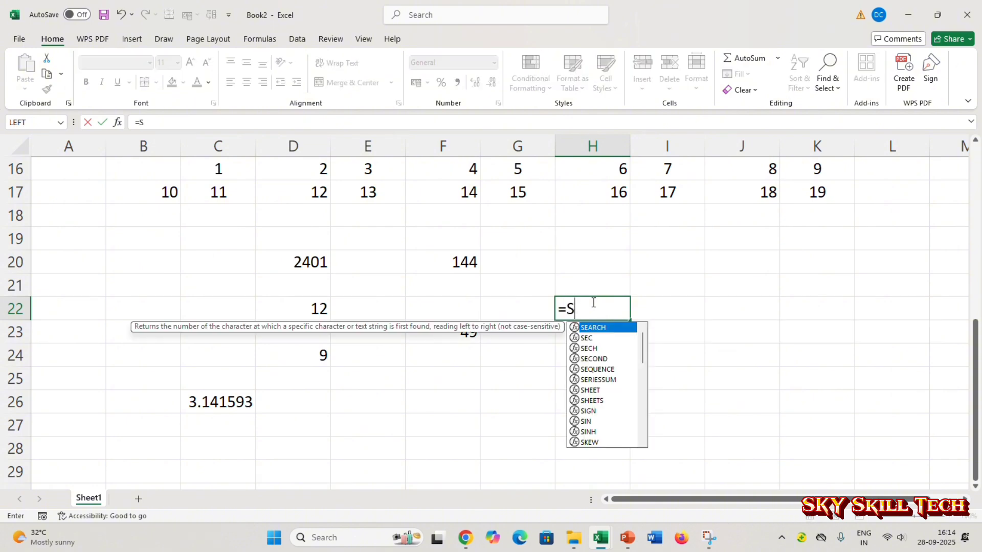
text(QRT()
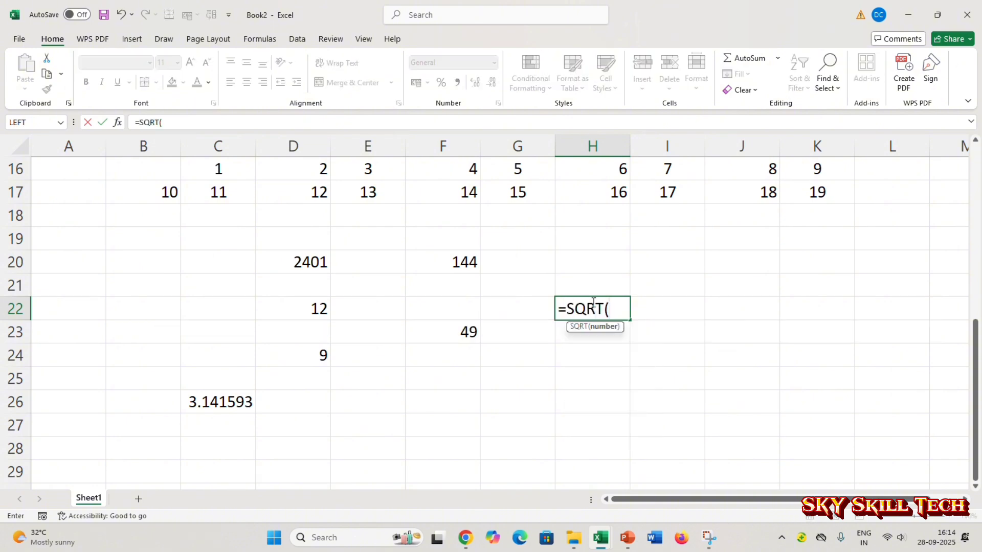
text(4841)
key(Return)
key(Up)
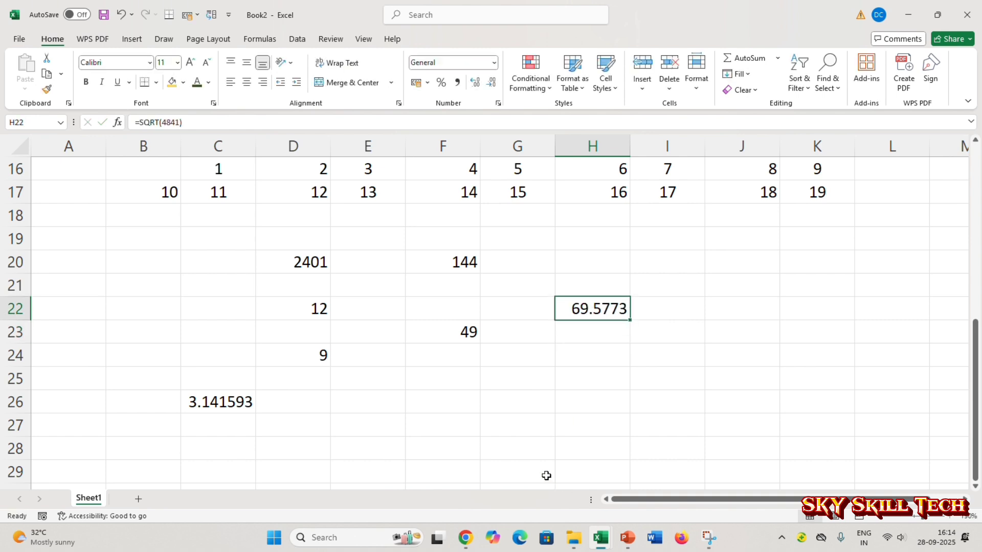
Step: Enter the formula =ROUND(H22,2) in cell F26 to round the decimal square root to two digits
click(431, 409)
click(583, 314)
click(415, 402)
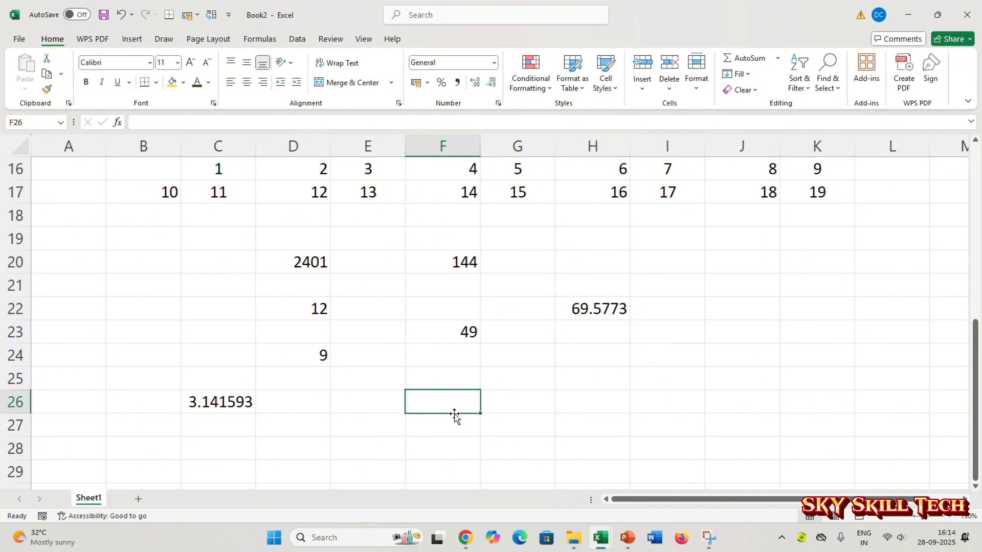
text(=)
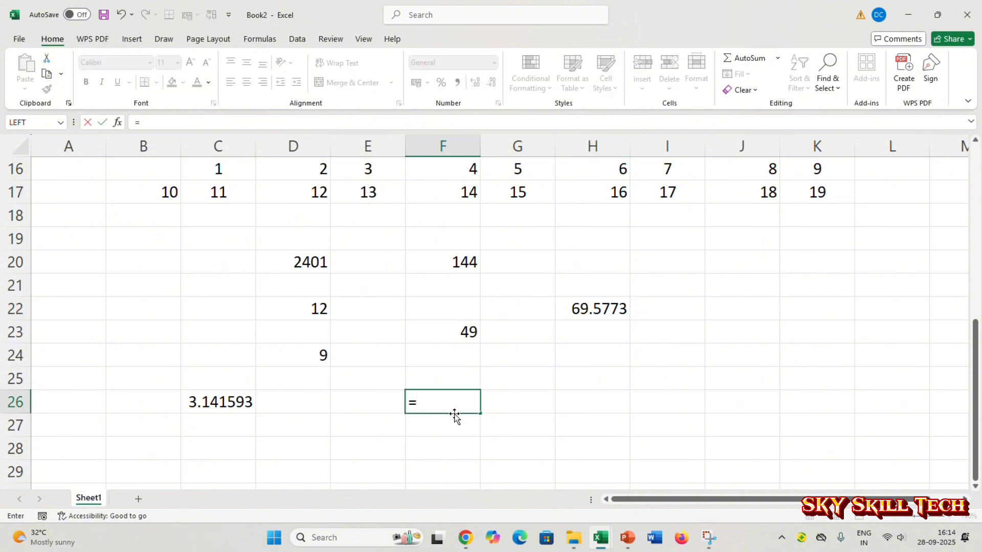
text(ROUND)
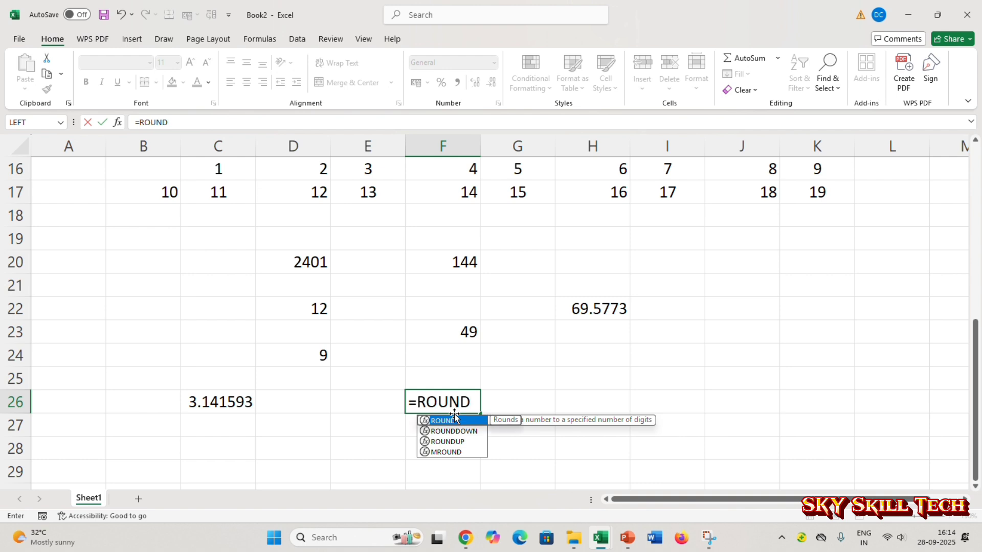
text(()
click(605, 311)
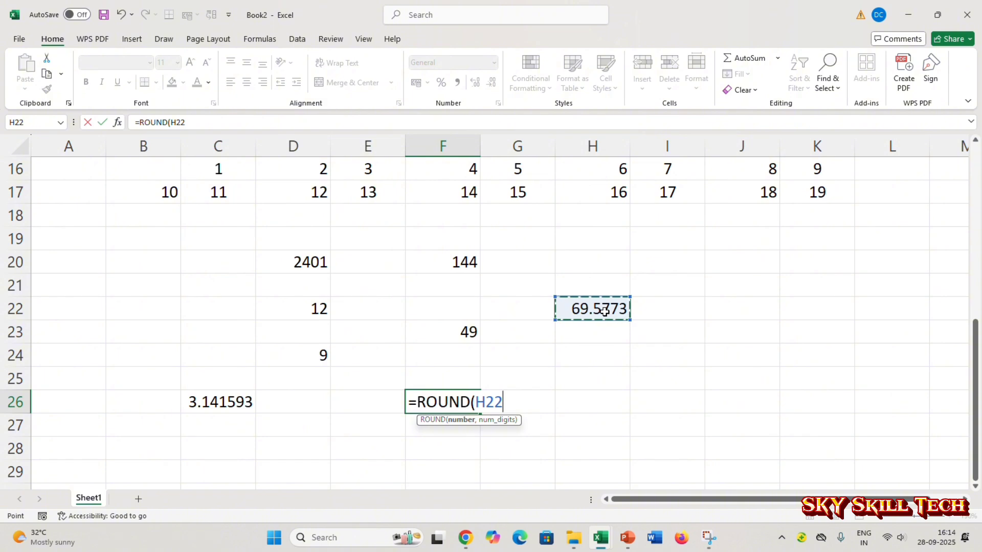
text(,)
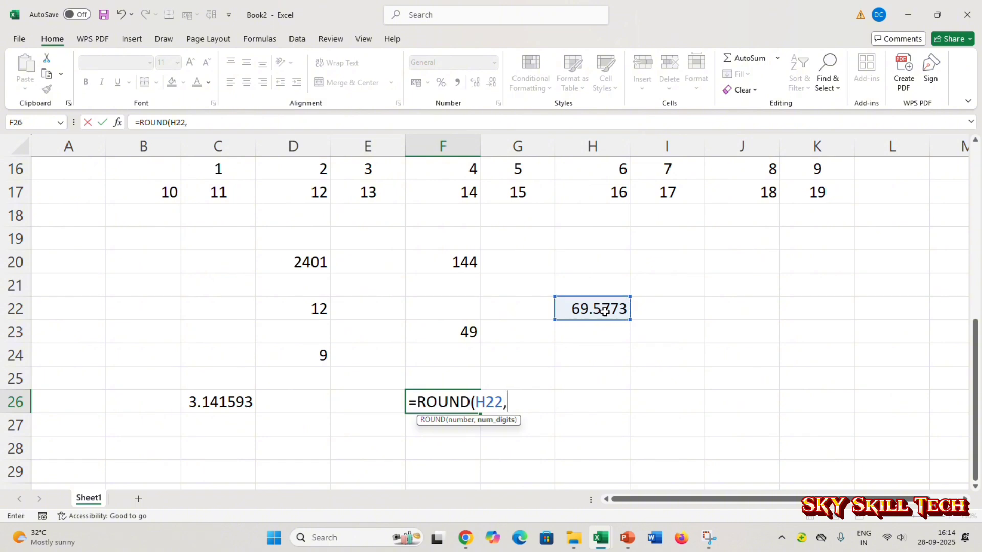
text(2))
key(Return)
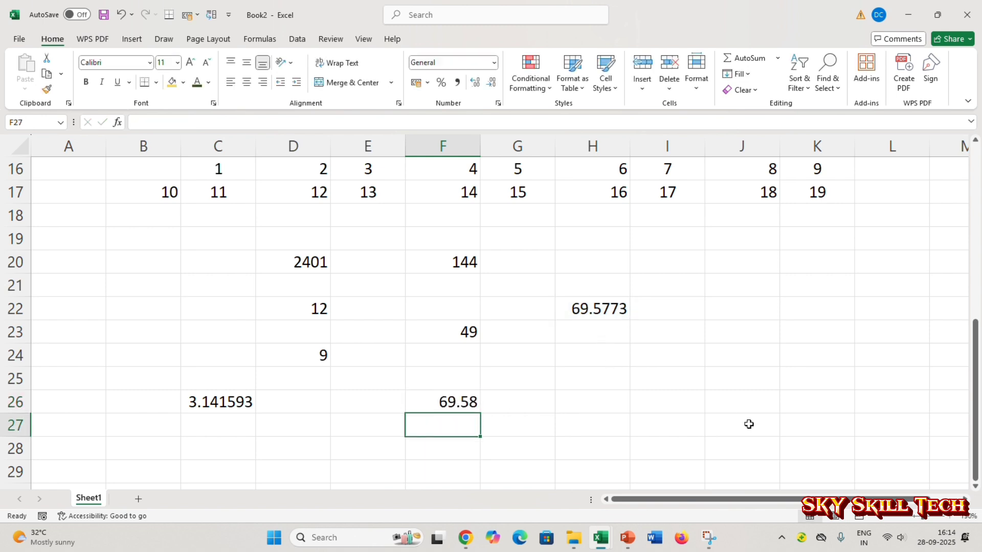
Step: Enter the formula =ROUNDUP(H22,0) in cell E27 to round the decimal square root up to a whole number
key(Left)
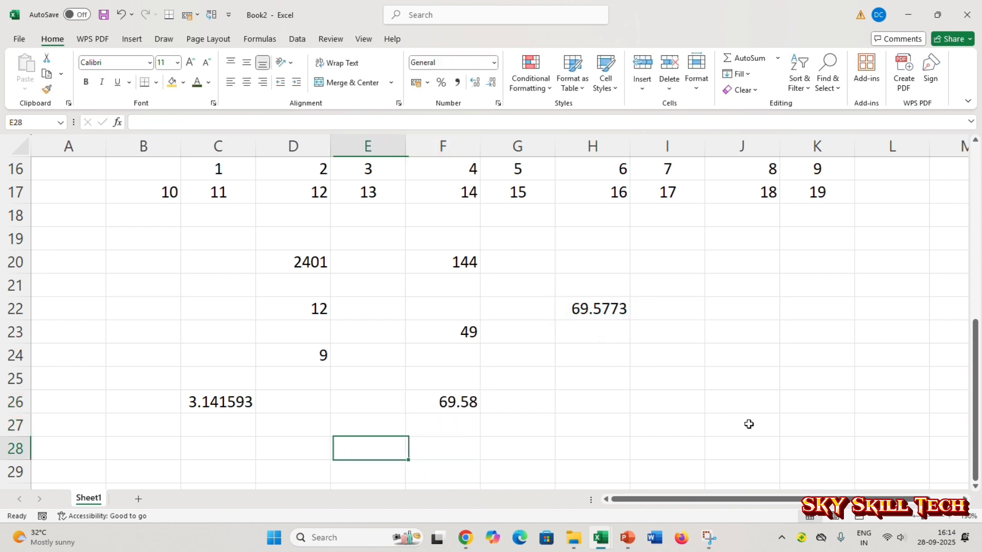
text(=)
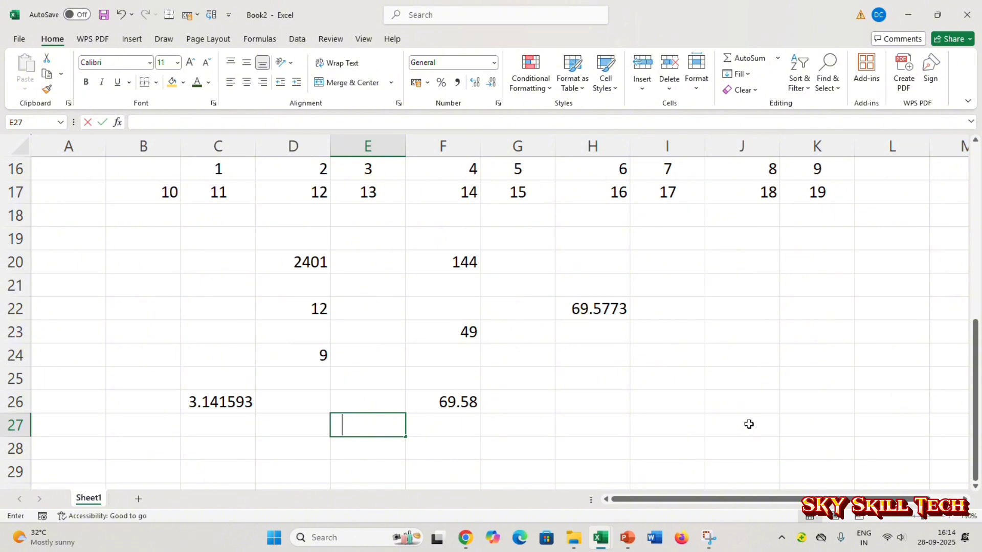
text(ROUND)
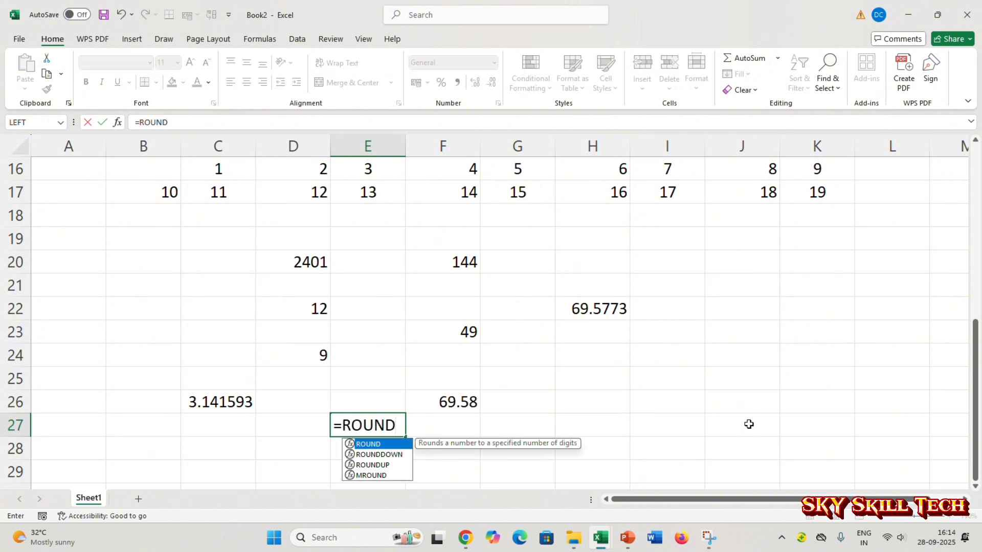
text(UP()
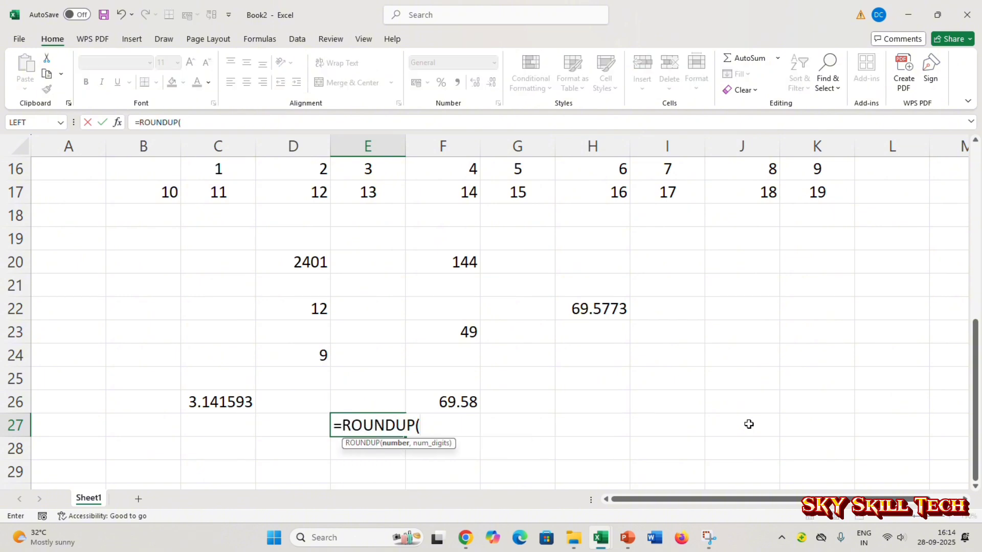
click(616, 317)
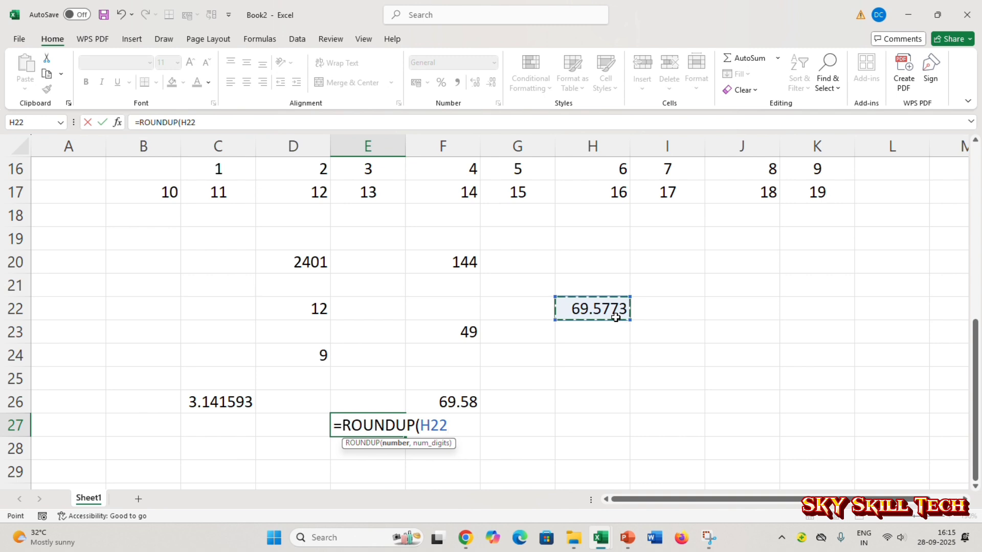
text())
key(Return)
key(Return)
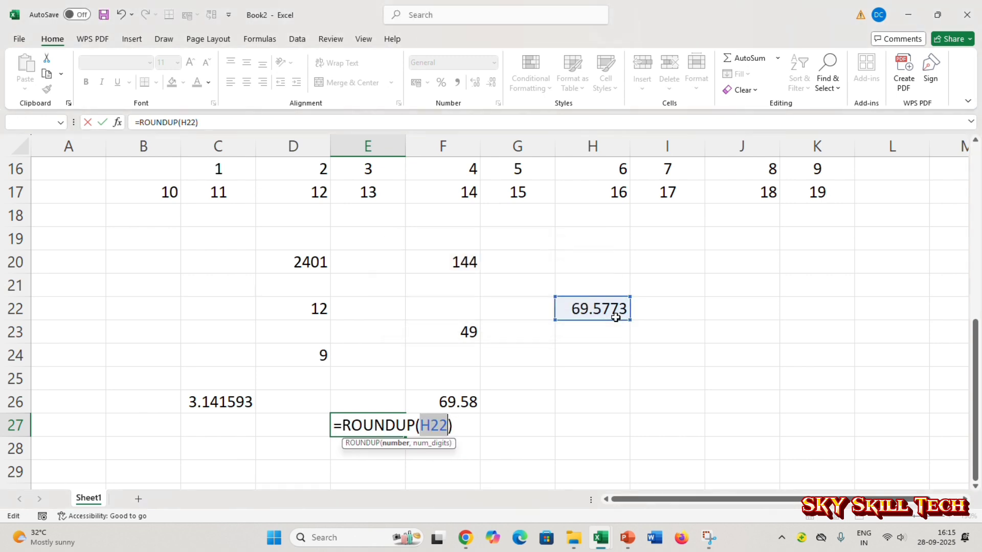
key(Right)
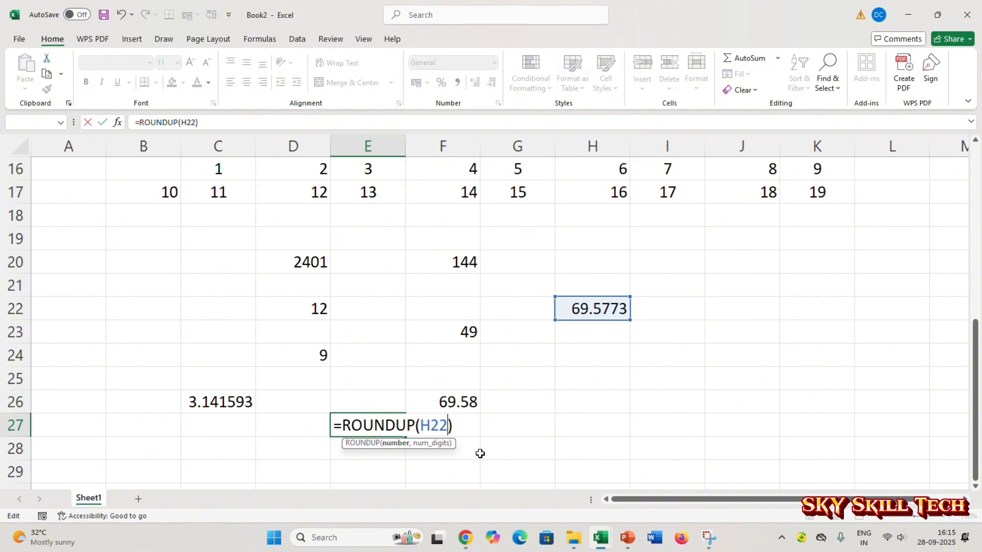
text(,0)
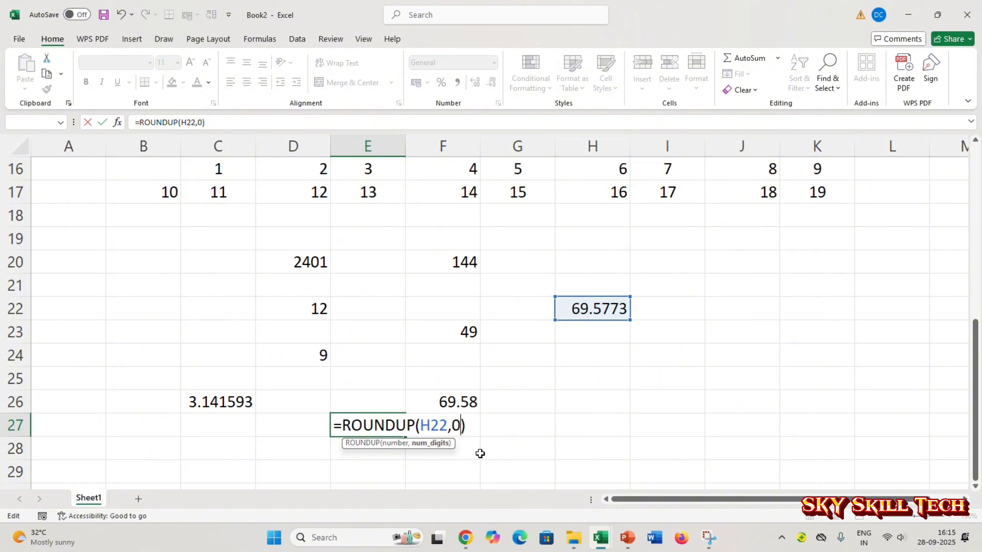
key(Return)
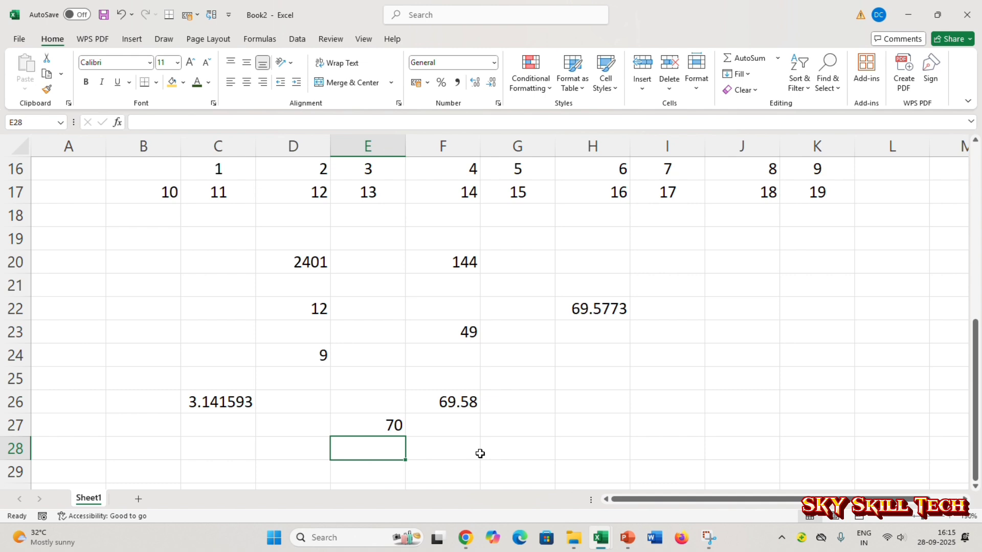
Step: Enter the formula =ROUNDDOWN(H22,0) in cell E28 to round the same decimal down to a whole number
text(=RO)
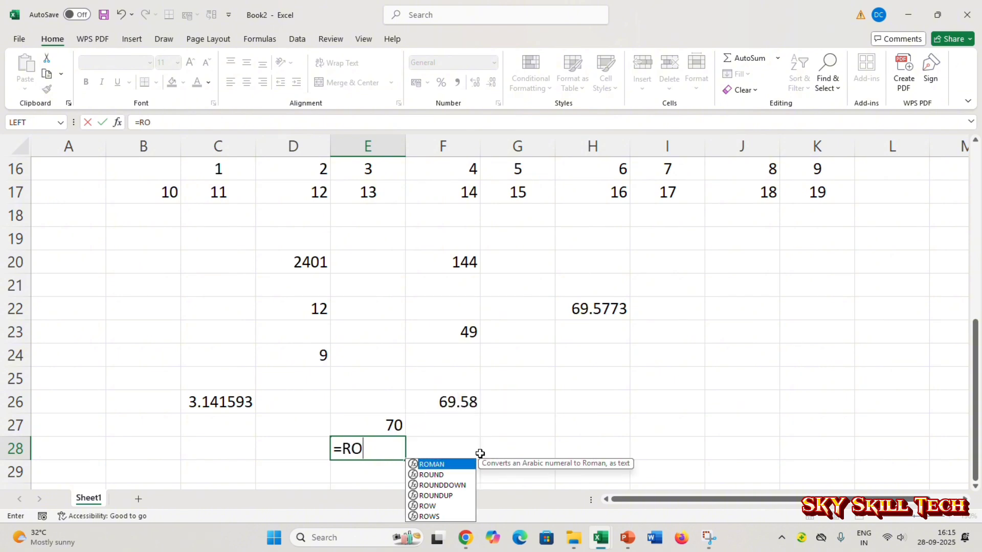
text(UNDDOWN()
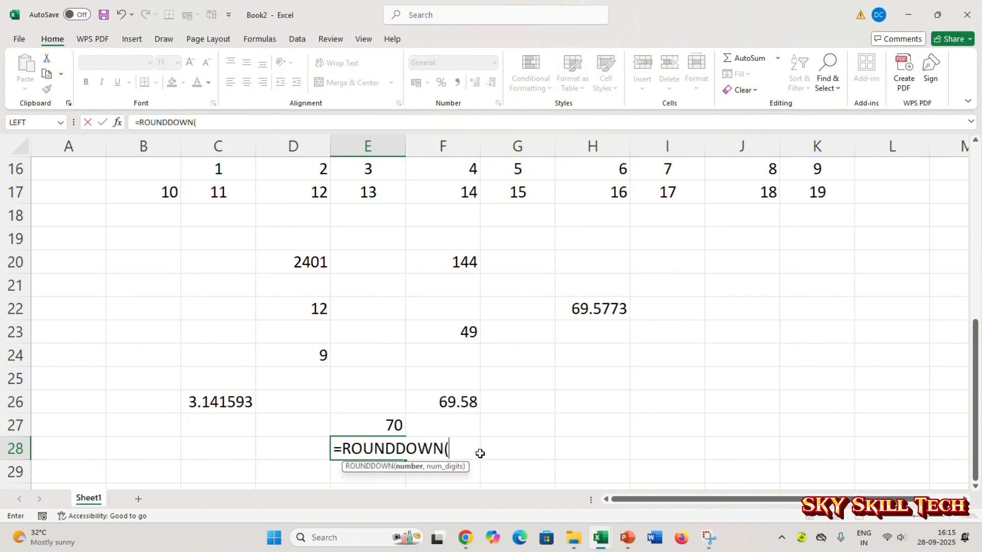
click(583, 304)
text(,)
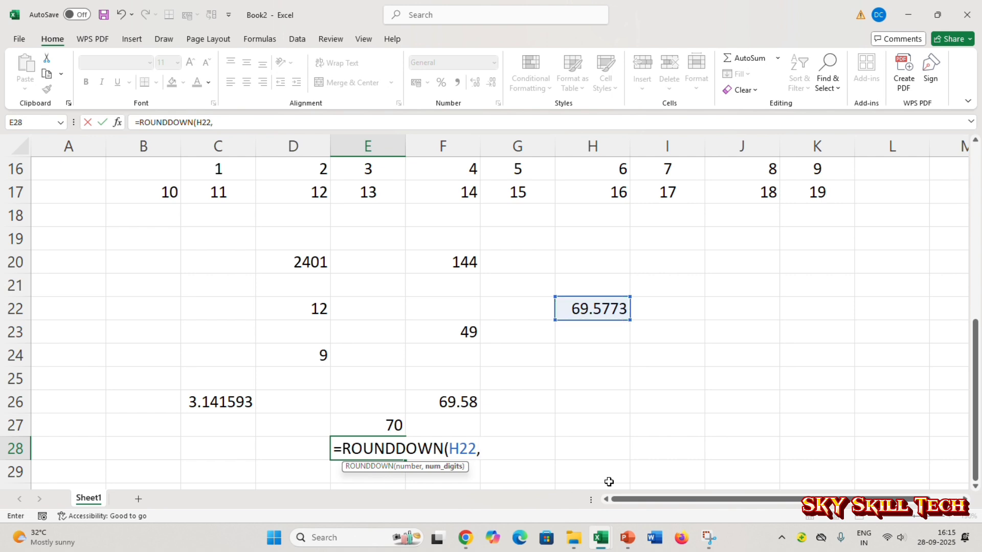
text(0))
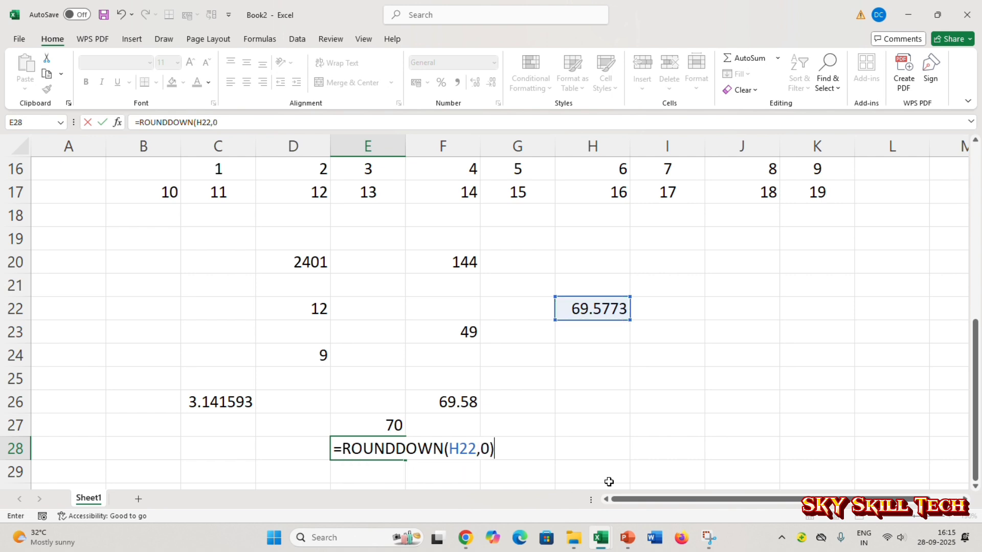
key(Return)
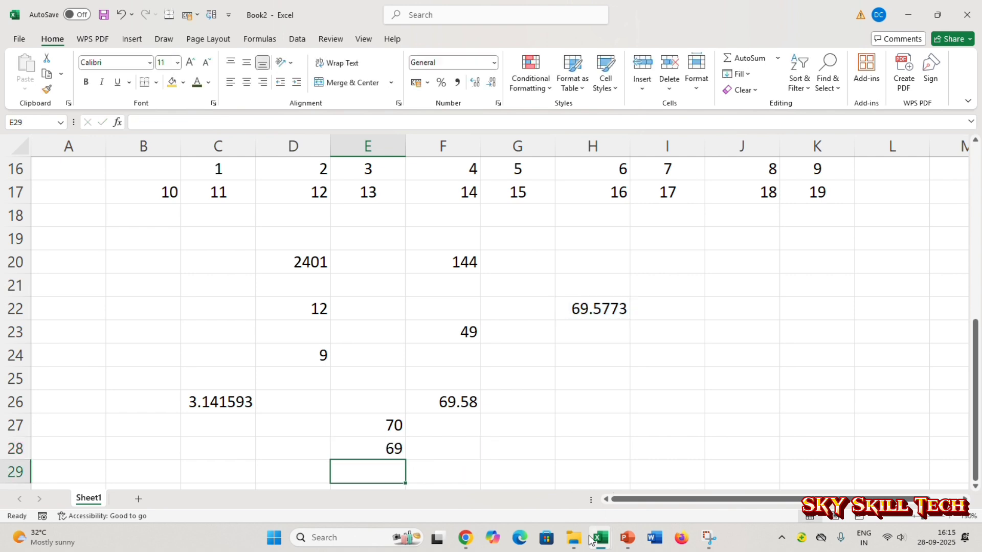
click(386, 446)
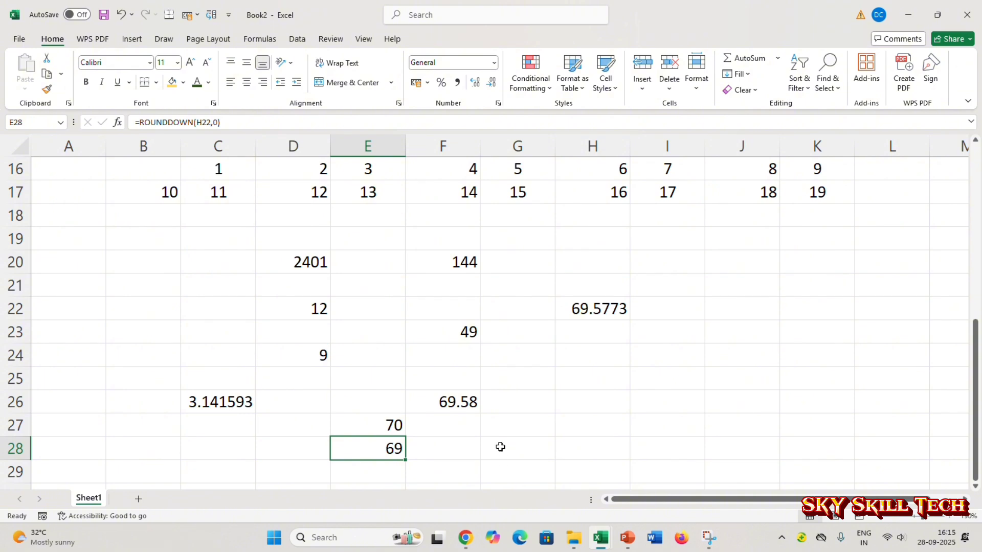
Step: Enter the formula =AVERAGE(B17:I17) in cell I19, below the two rows of sequential numbers
scroll(501, 394, up, 4)
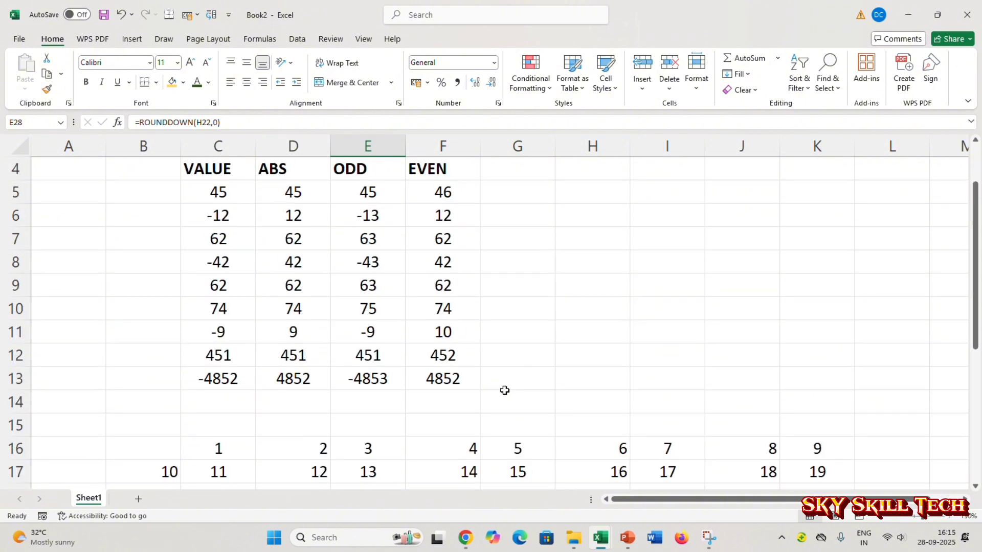
scroll(439, 266, down, 4)
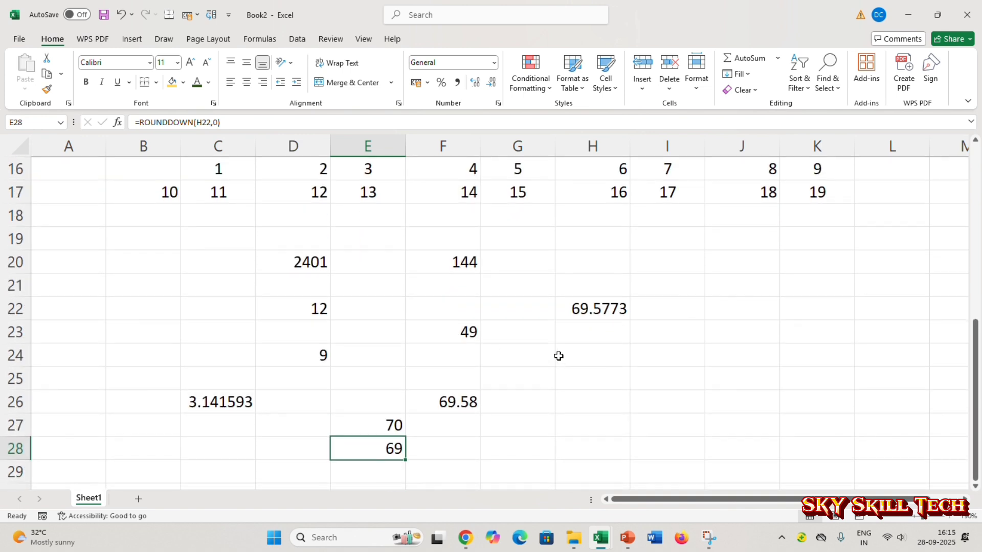
scroll(558, 355, up, 3)
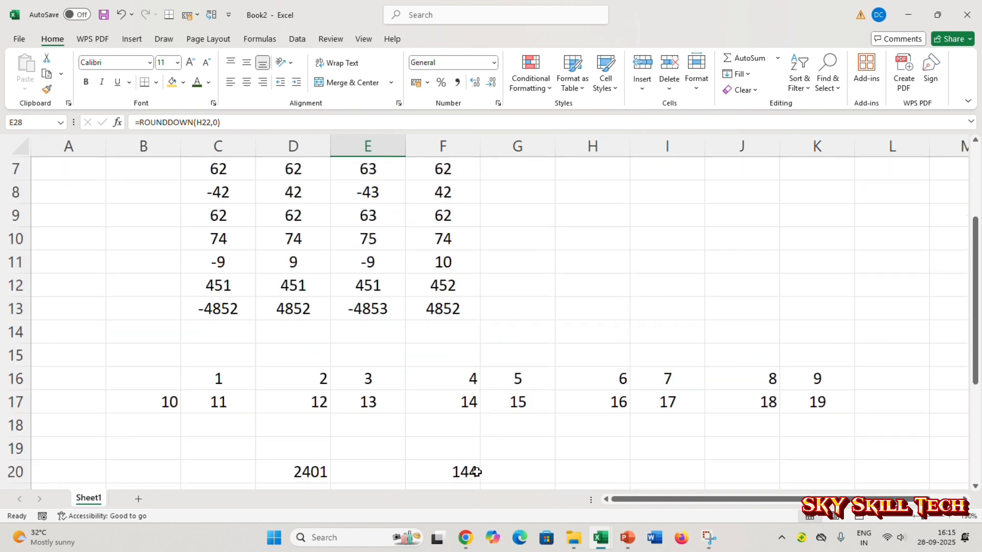
scroll(588, 418, down, 1)
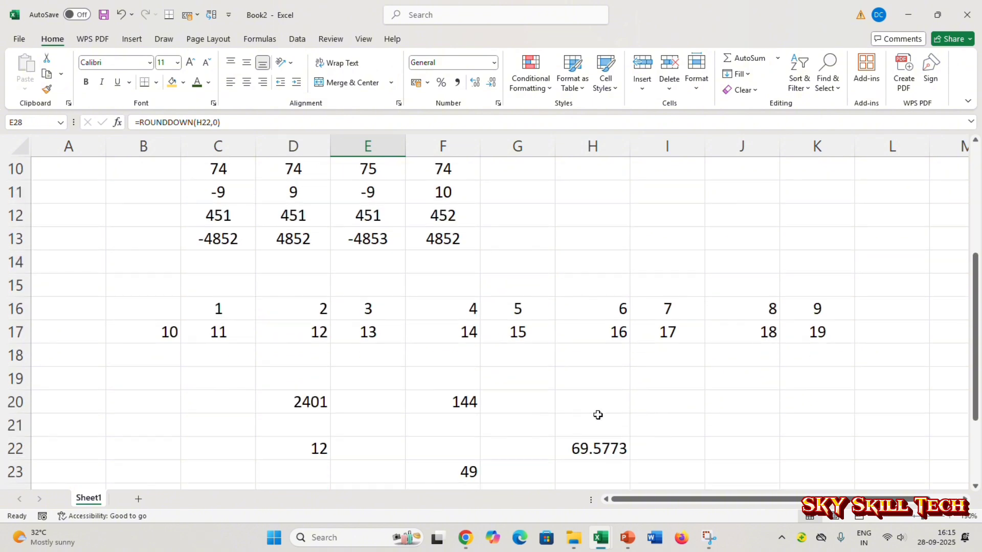
scroll(654, 381, down, 1)
click(673, 311)
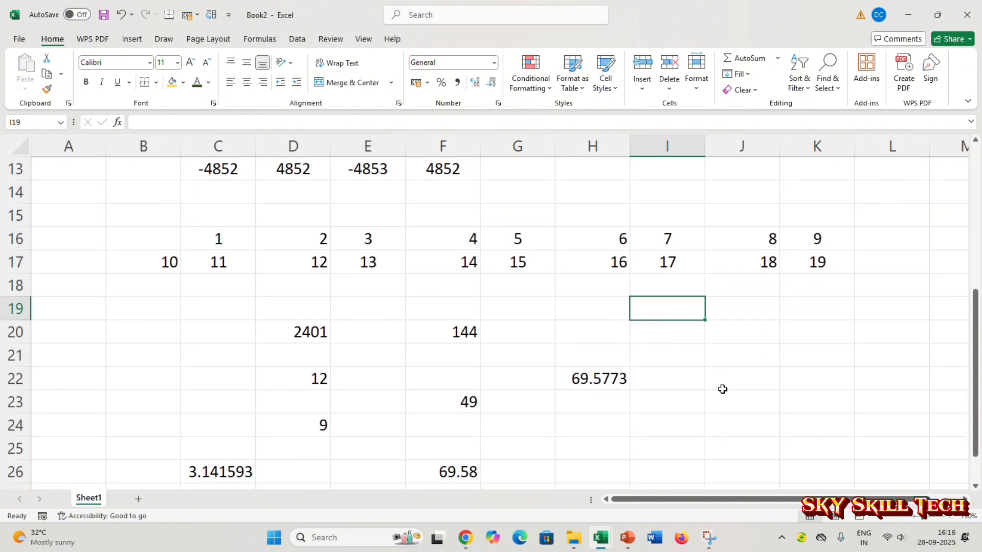
text(=AVE)
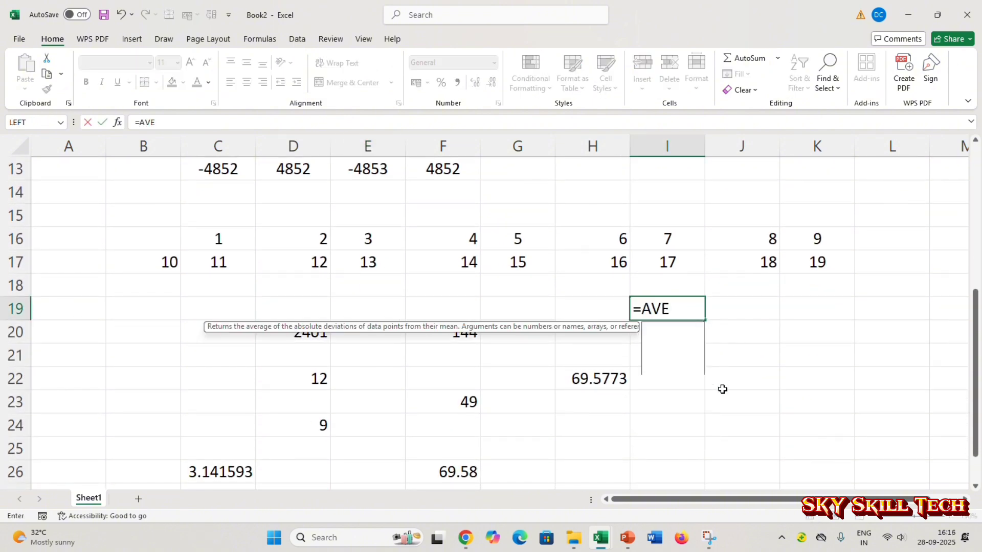
text(RAGE()
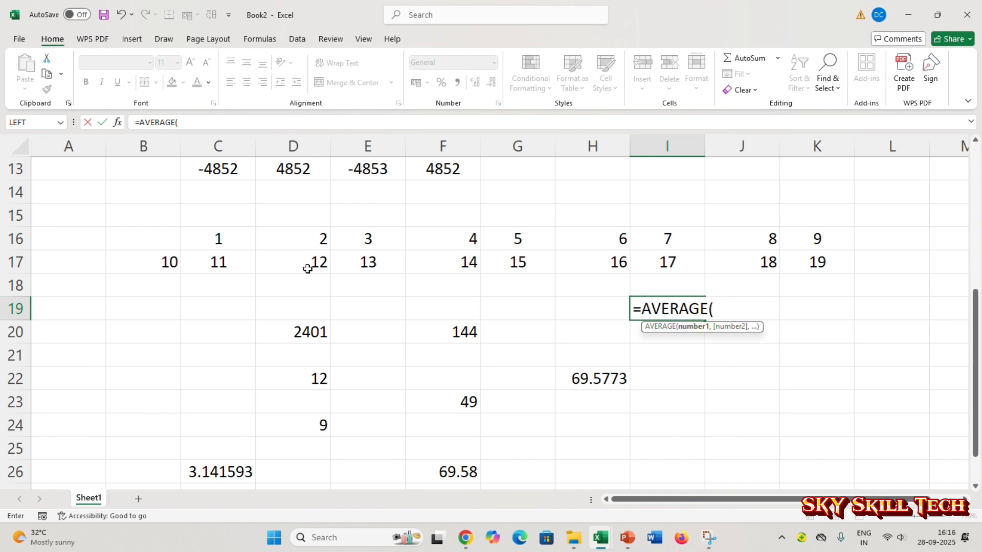
drag(169, 262, 636, 265)
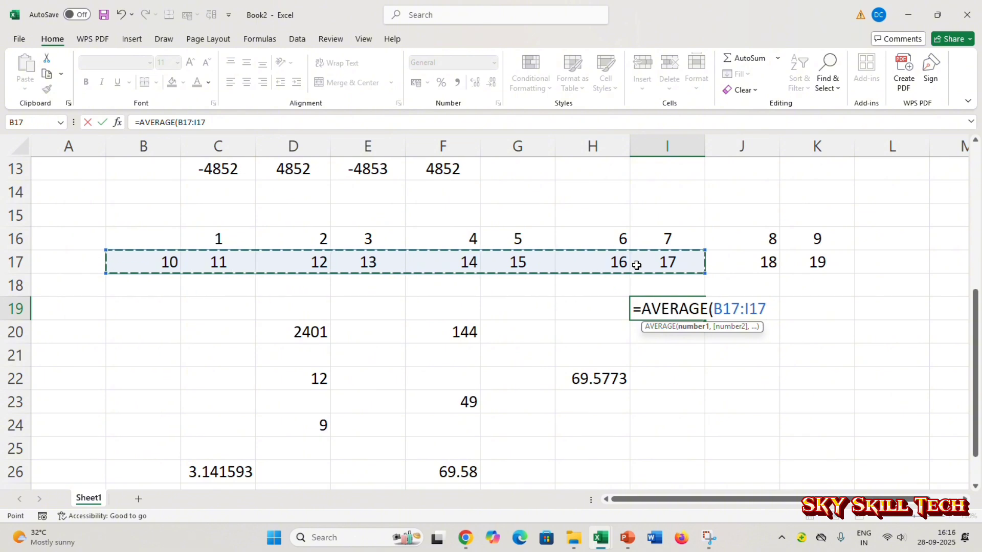
text())
key(Return)
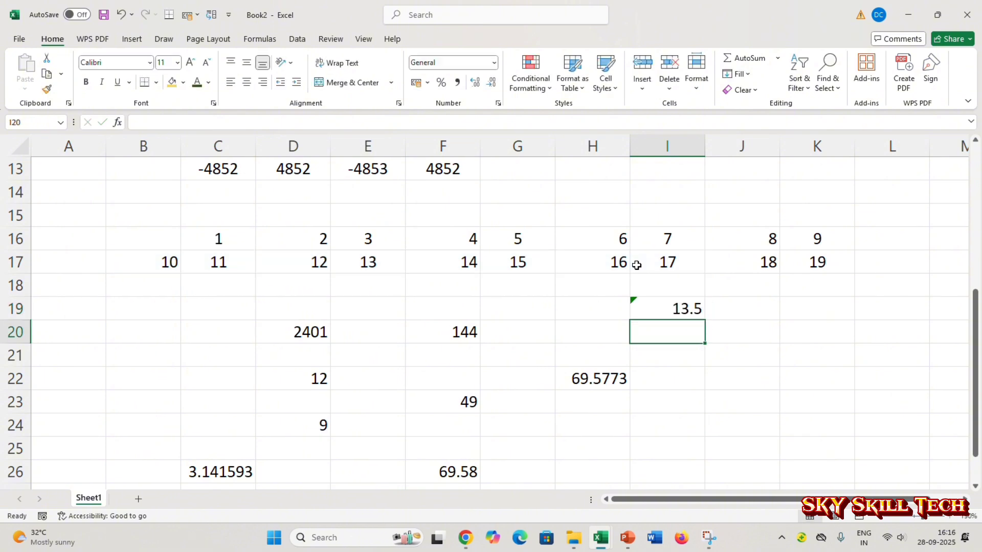
Step: Enter the formula =D20+F20+I19+G17+F23 in cell J22 to add the five separate cells
key(Down)
key(Down)
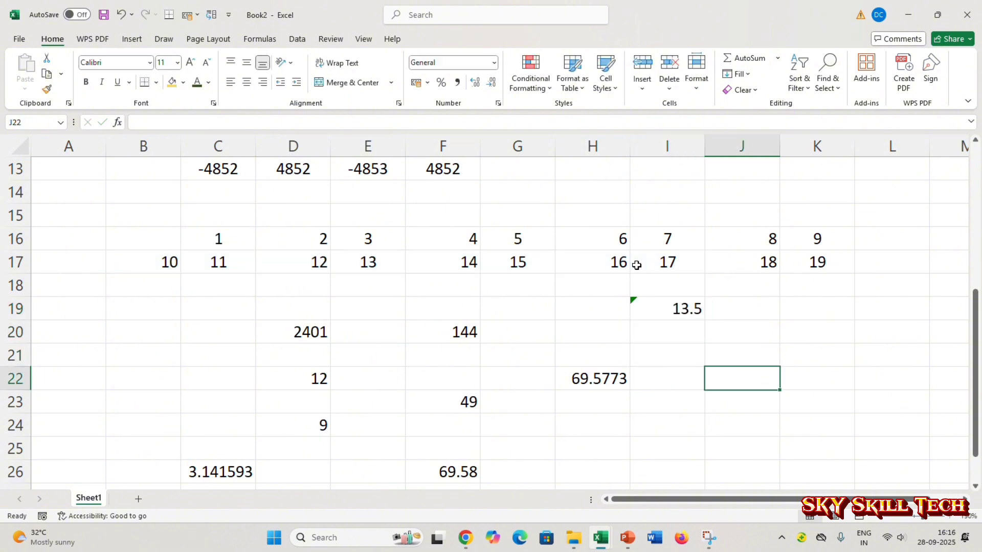
text(=SUM)
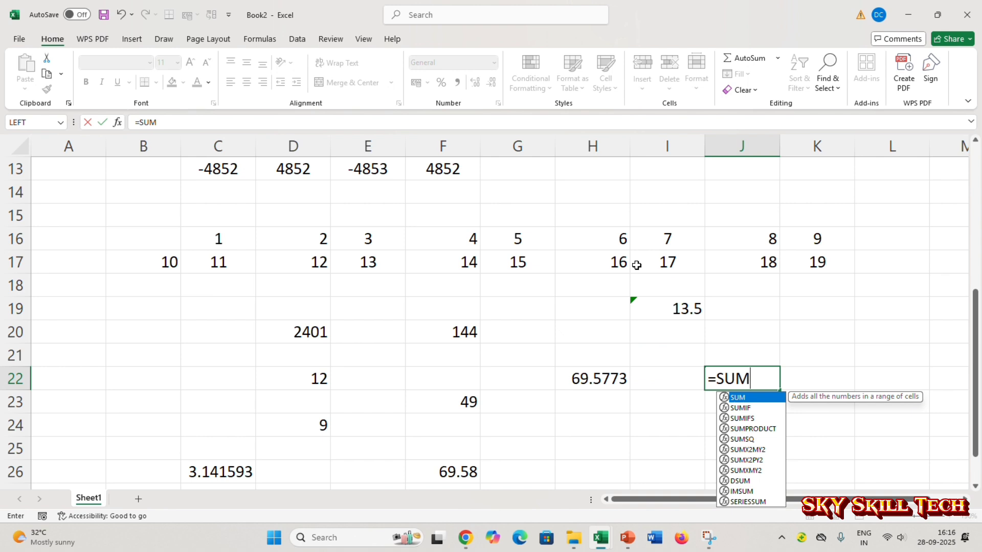
key(BackSpace)
key(BackSpace)
key(BackSpace)
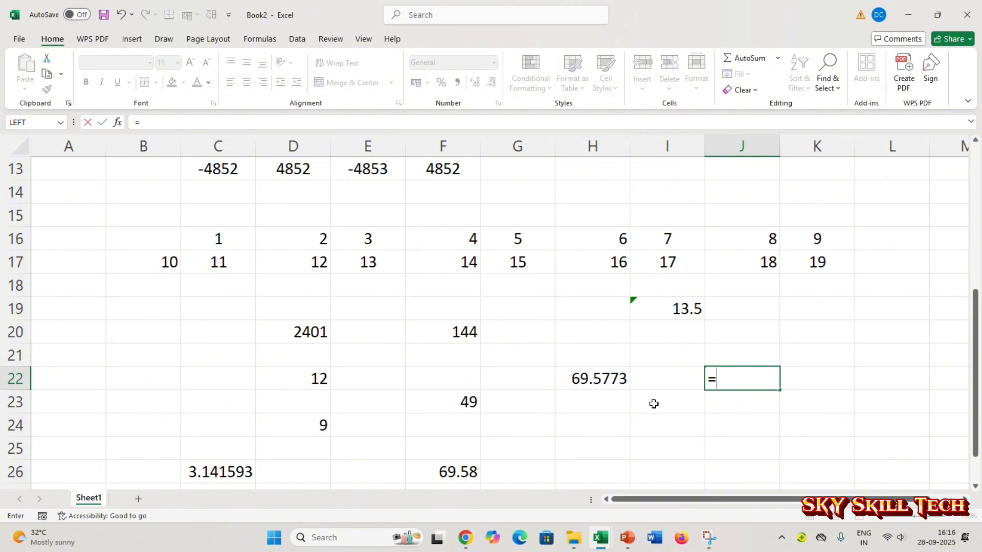
click(324, 335)
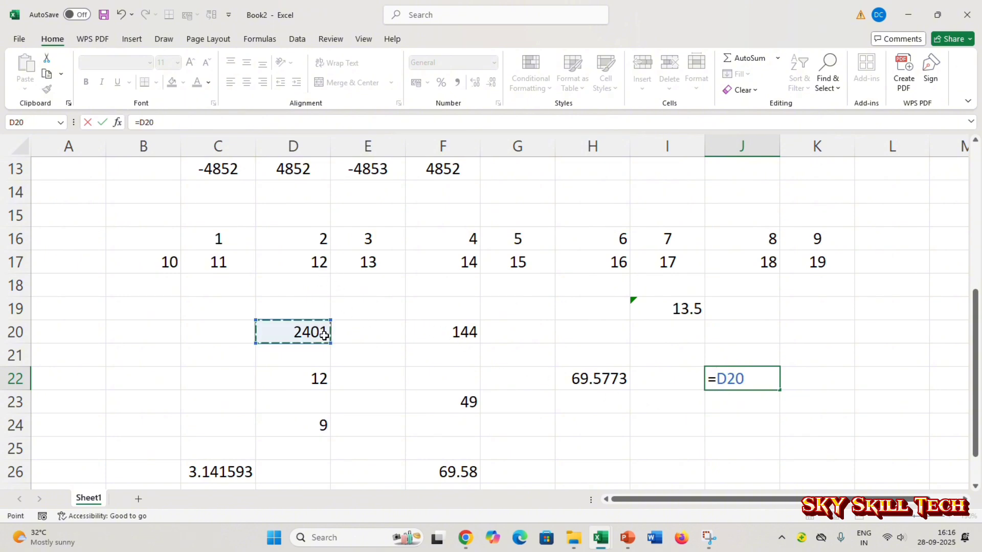
text(+)
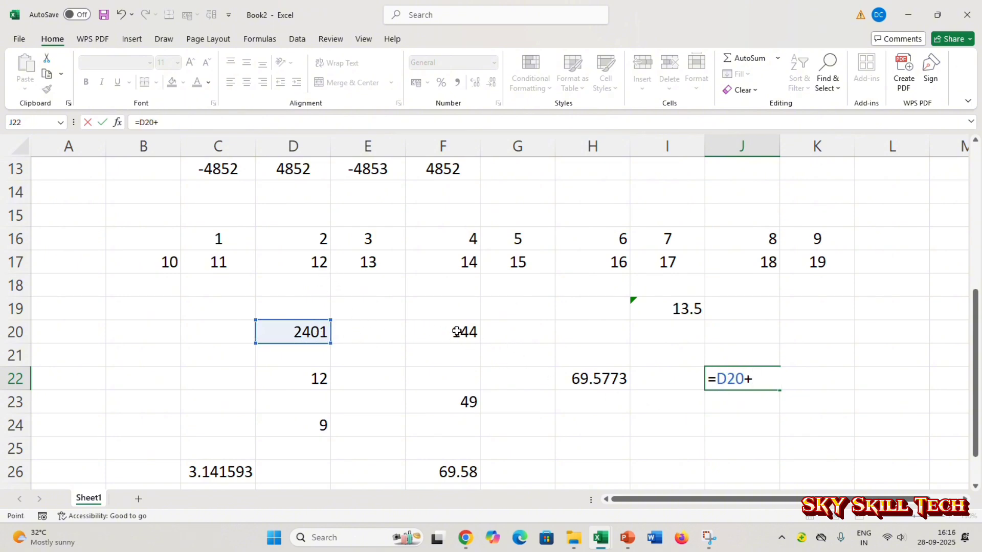
click(456, 331)
text(+)
click(686, 305)
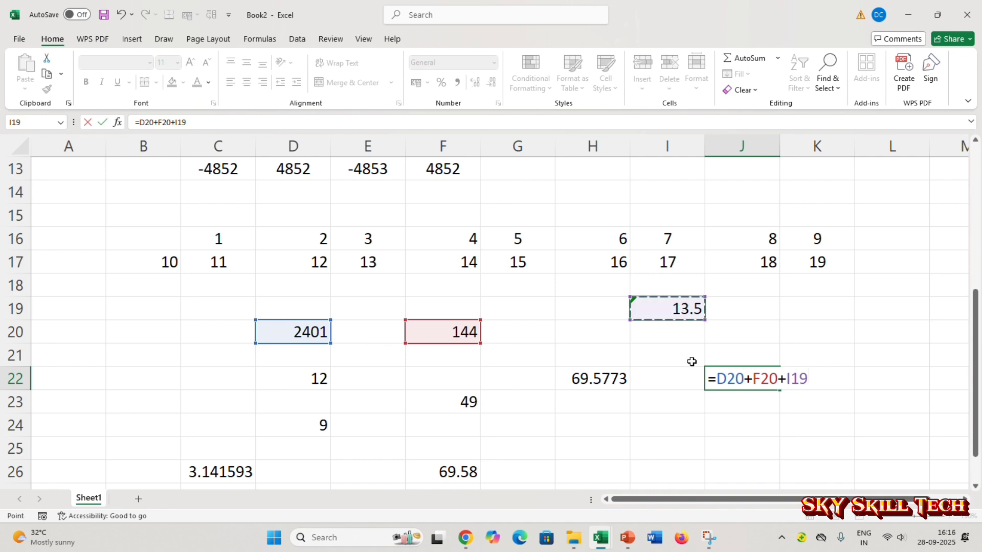
text(+)
click(515, 259)
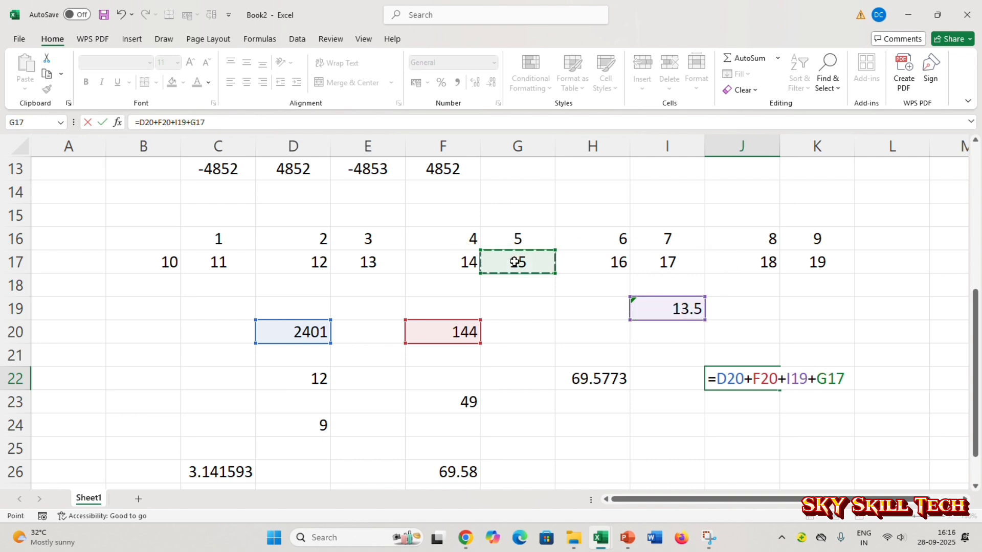
text(+)
click(469, 399)
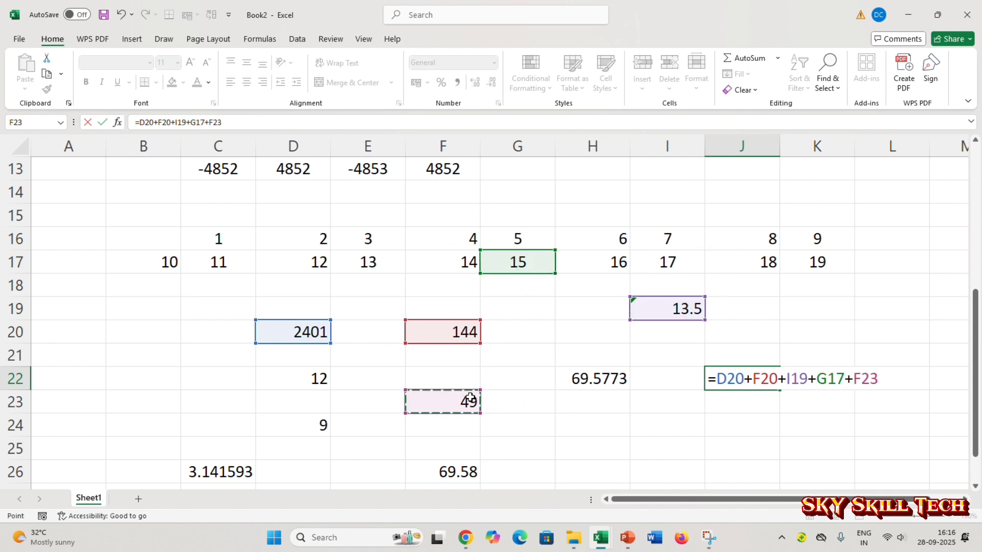
key(Return)
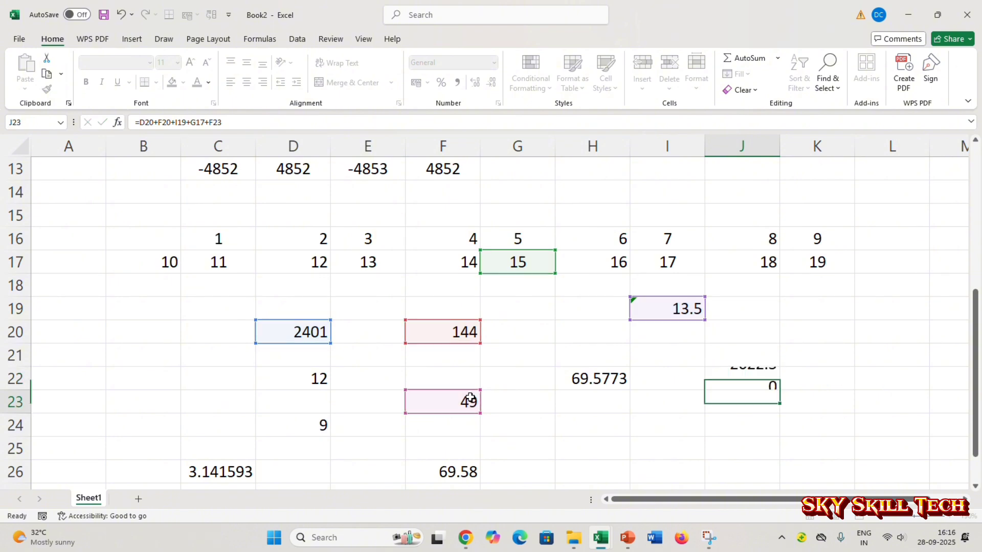
Step: Enter the formula =D20+F20-F26 in cell J24 to combine adding and subtracting separate cells
key(Down)
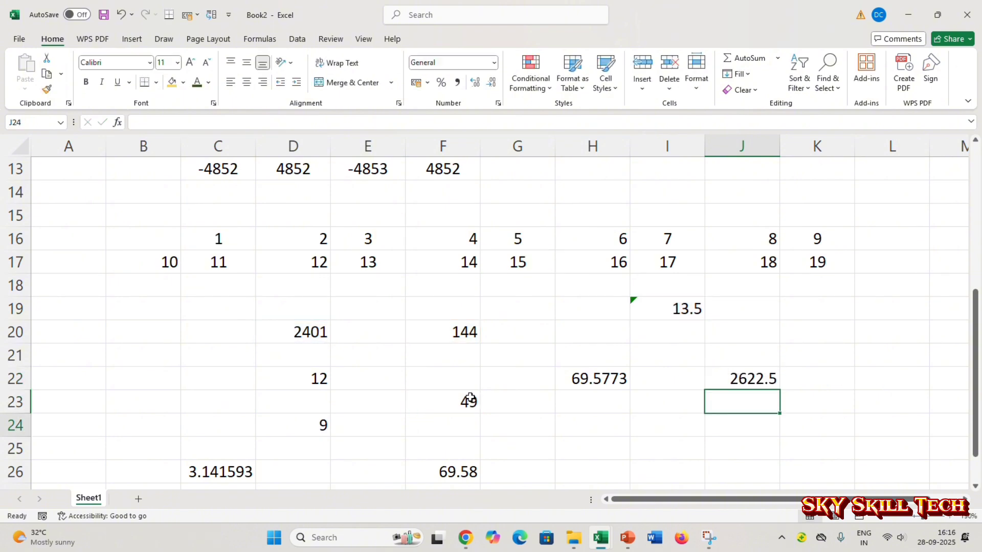
text(=)
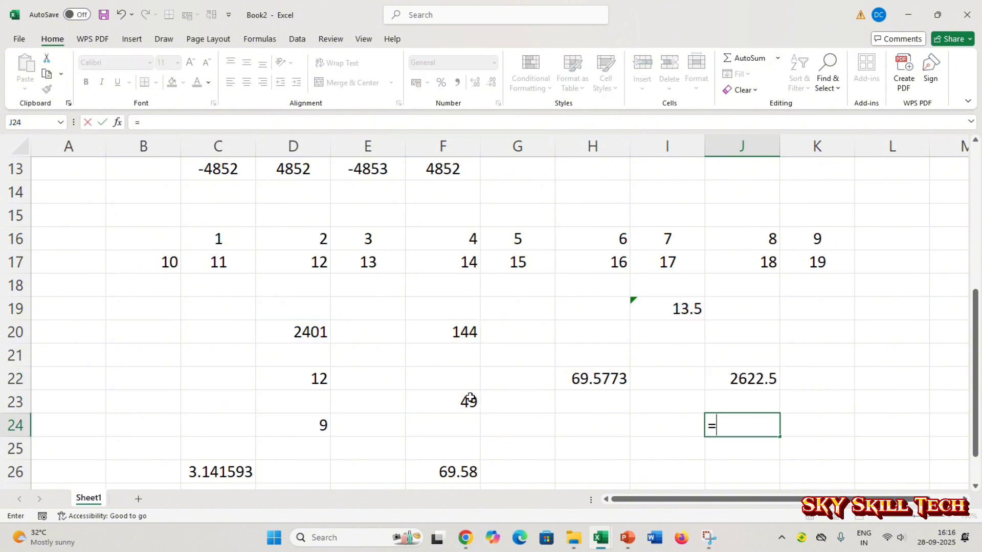
click(317, 335)
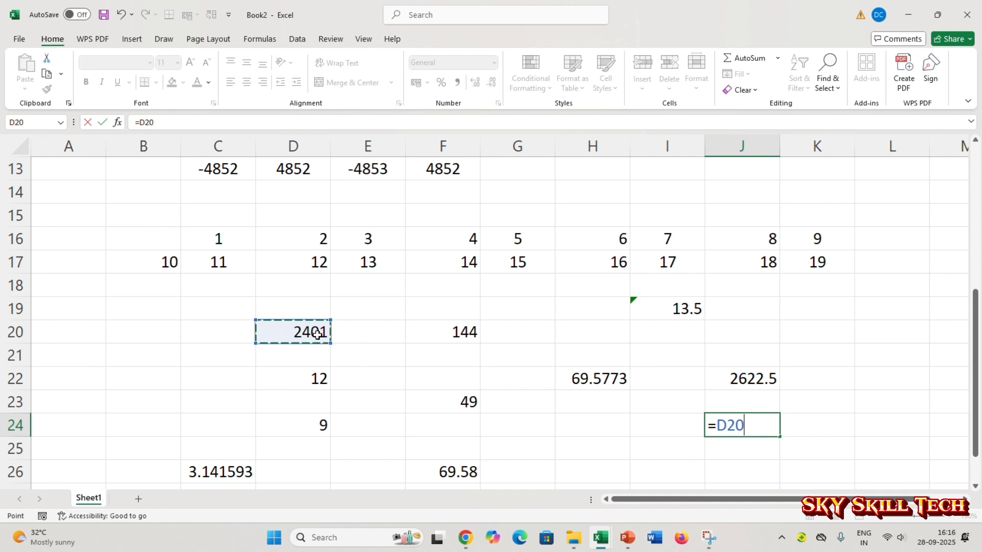
text(+)
click(474, 334)
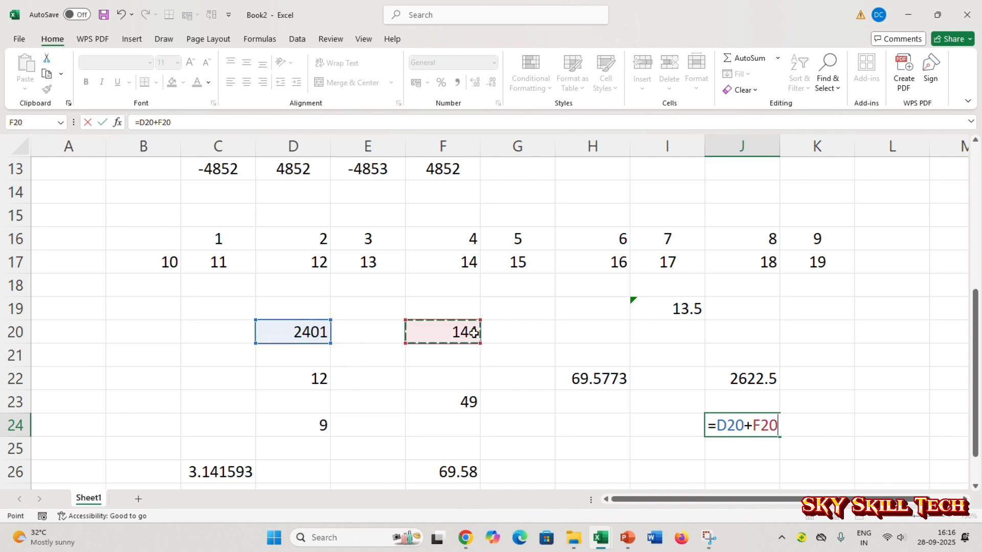
text(-)
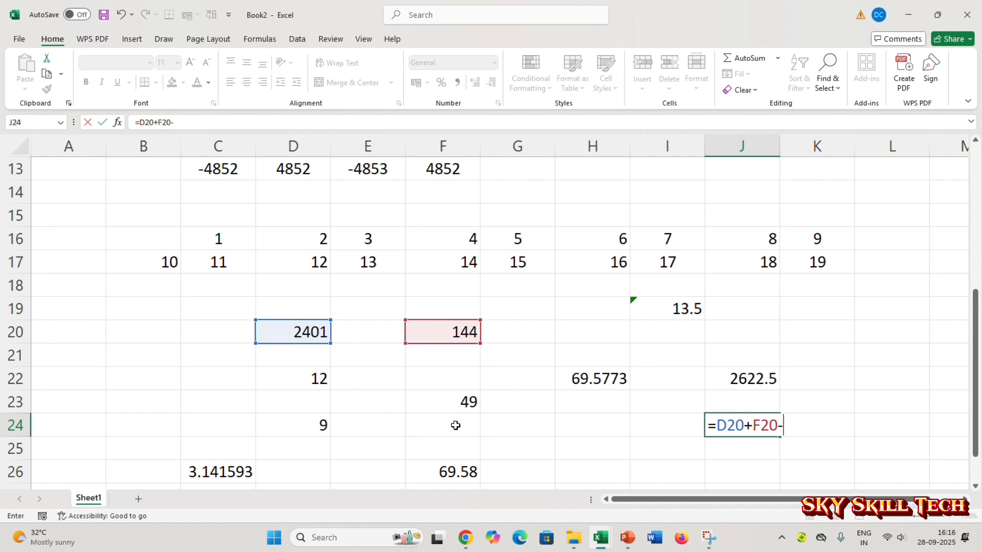
click(466, 471)
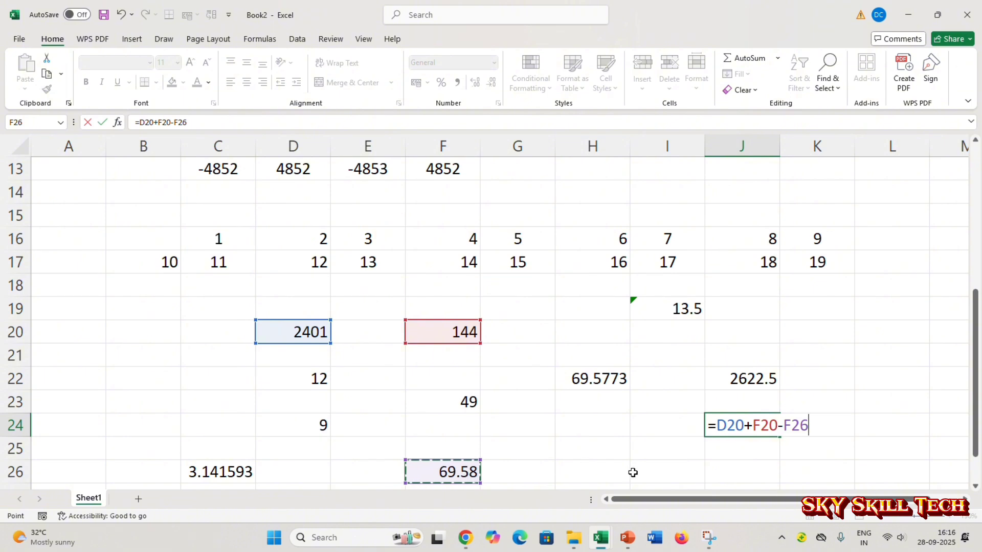
key(Return)
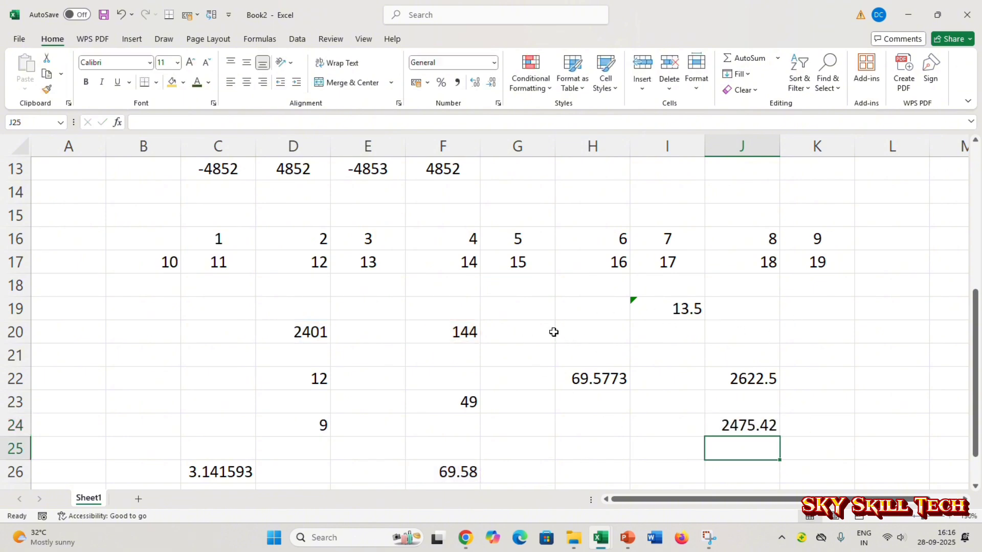
Step: Enter the formula =E17*H17 in cell G20 to multiply two numbers from the second sequential row
click(536, 335)
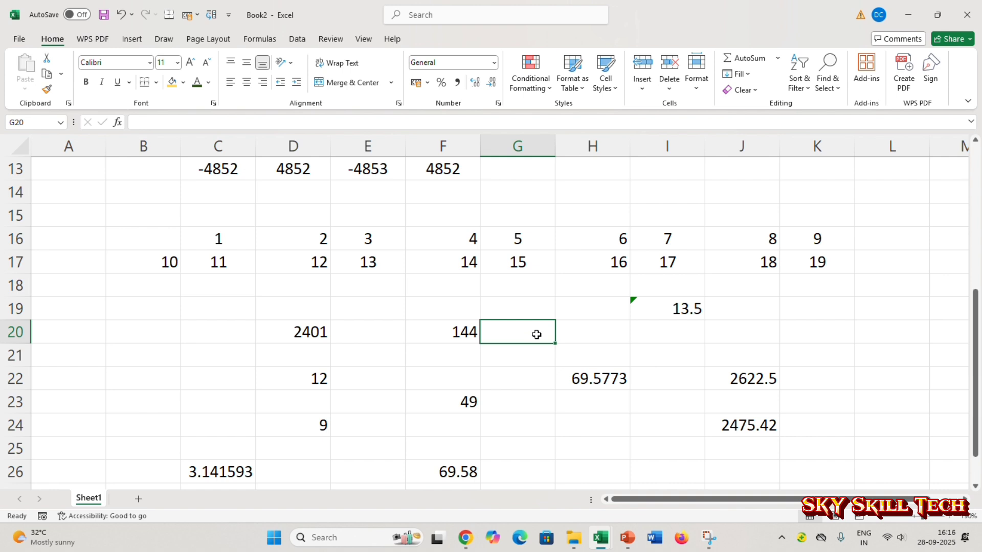
text(=)
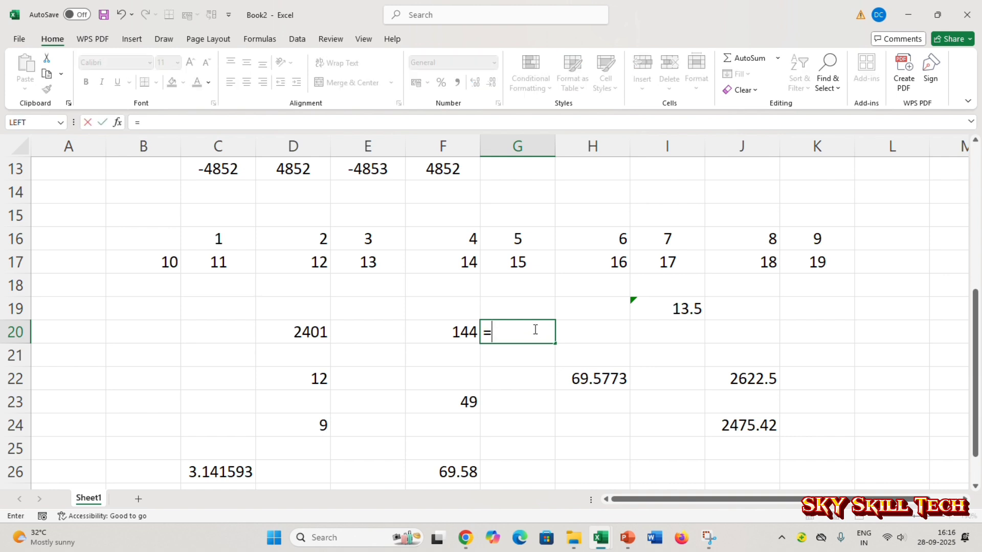
click(374, 263)
text(*)
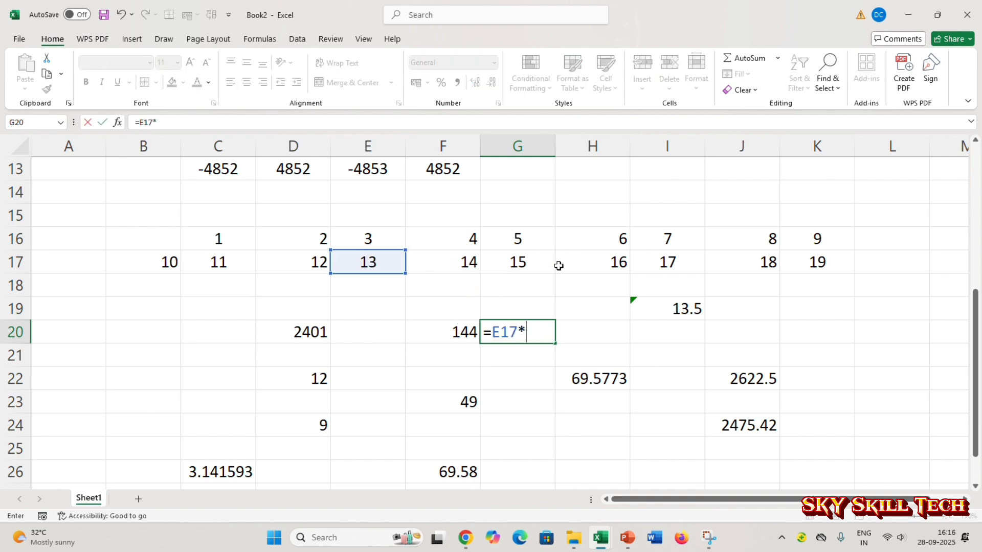
click(616, 263)
key(Return)
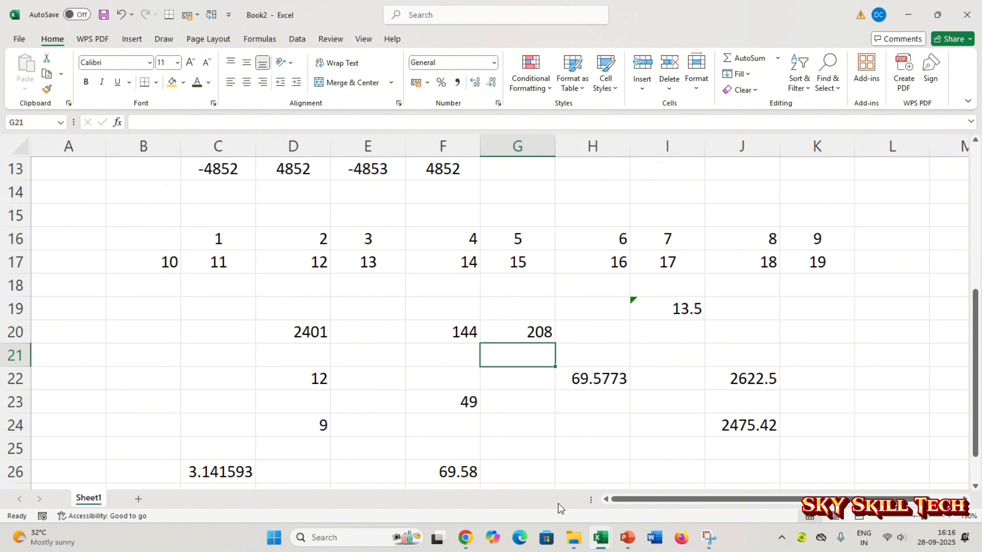
Step: Enter the formula =D20/15 in cell H25 to divide a cell by a fixed number
click(582, 449)
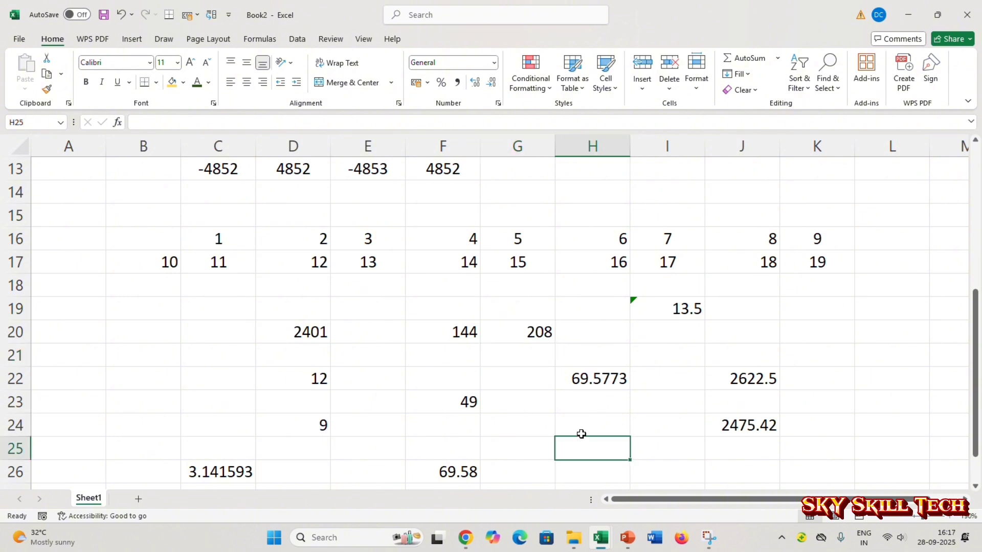
text(=)
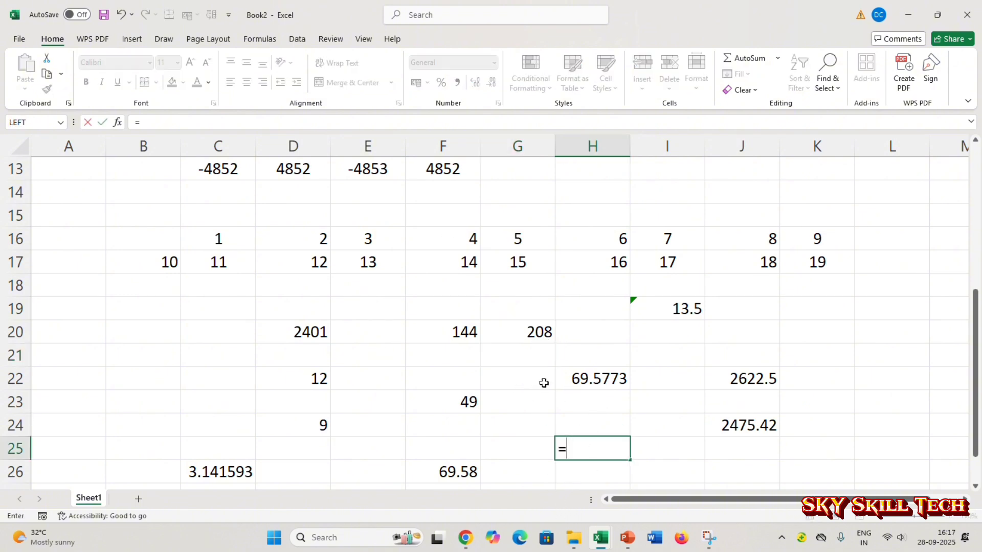
click(327, 334)
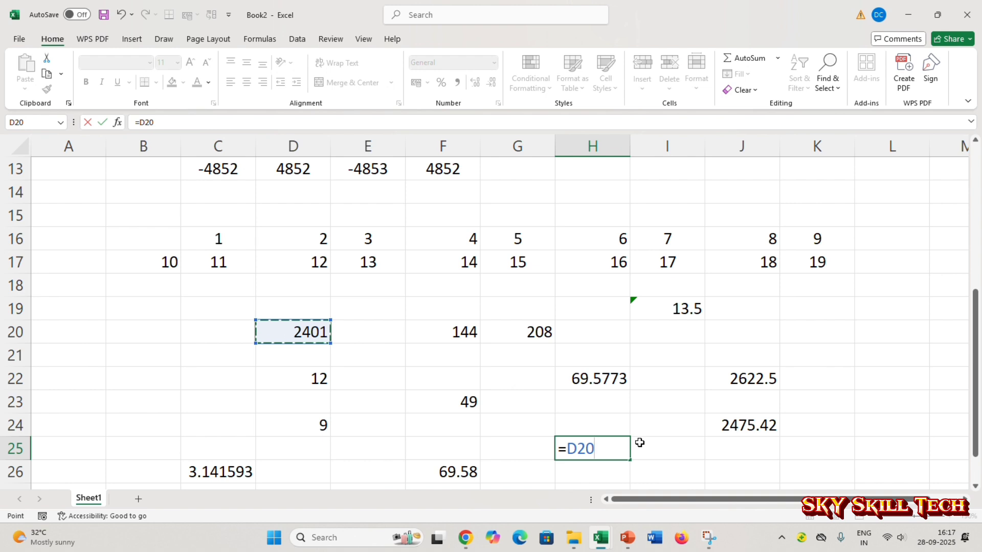
text(/15)
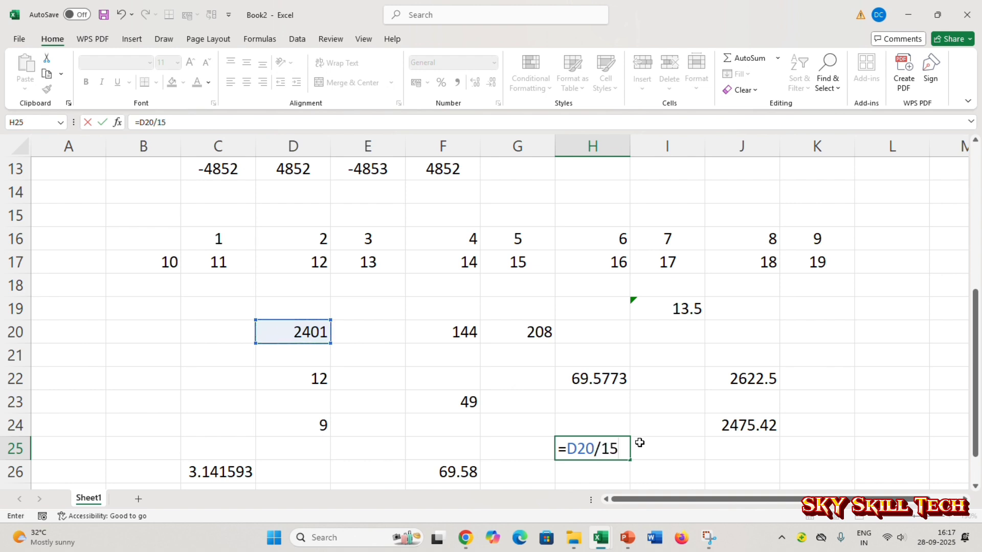
key(Return)
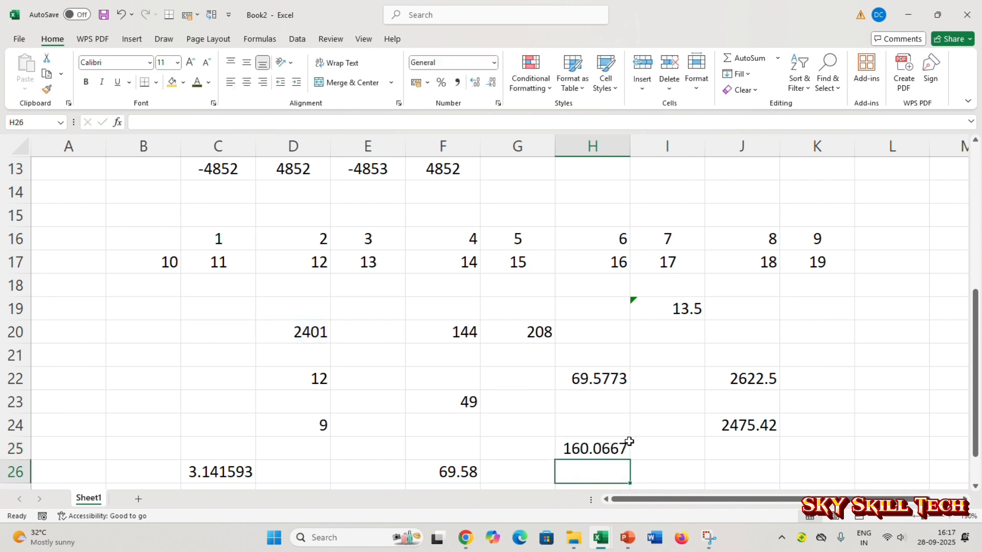
Step: Enter the formula =J24/F16 in cell I26 to divide one cell by another
click(666, 478)
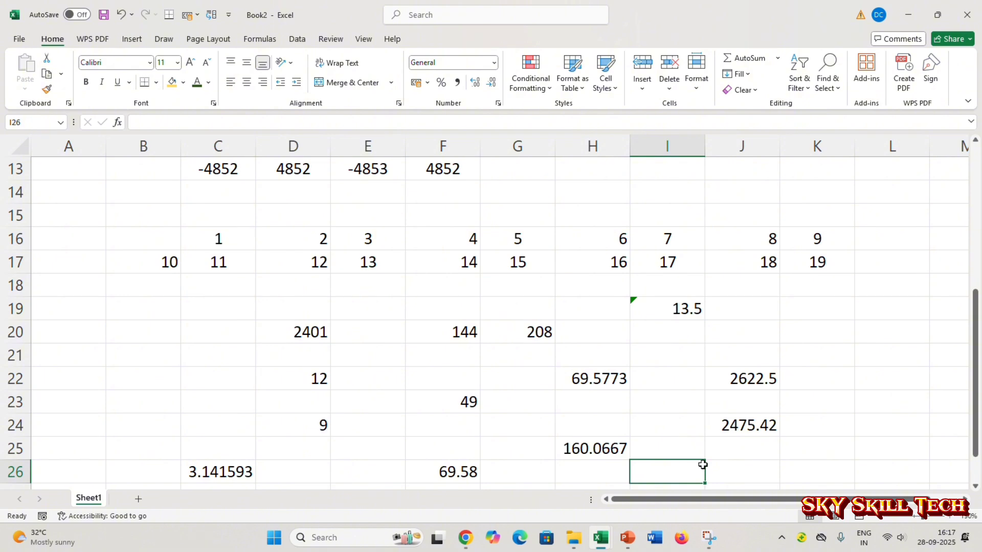
text(=)
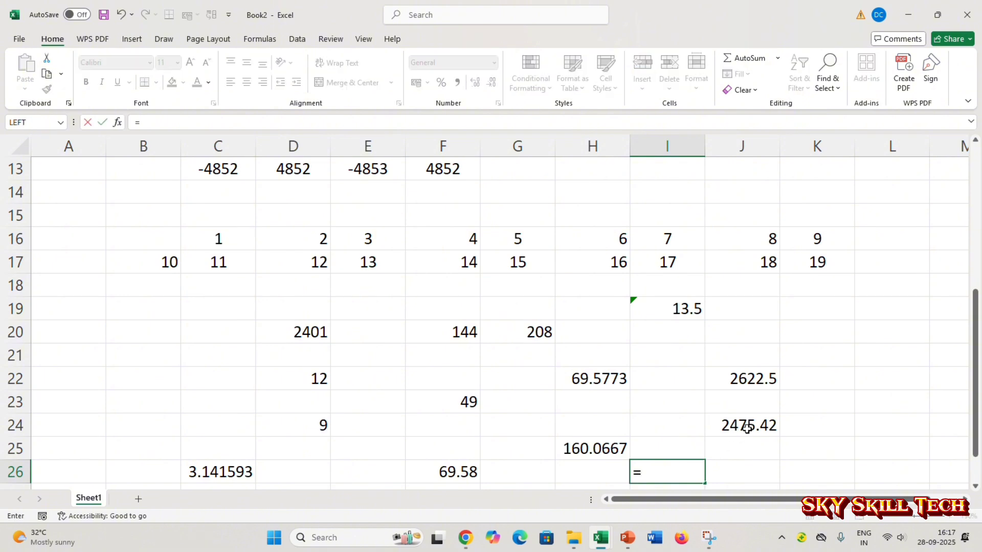
click(747, 429)
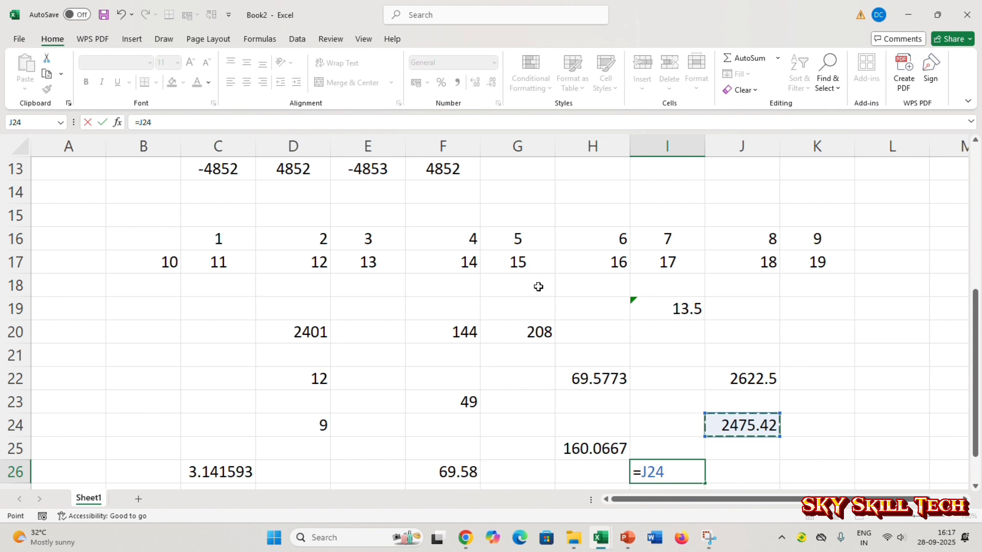
text(/)
click(476, 239)
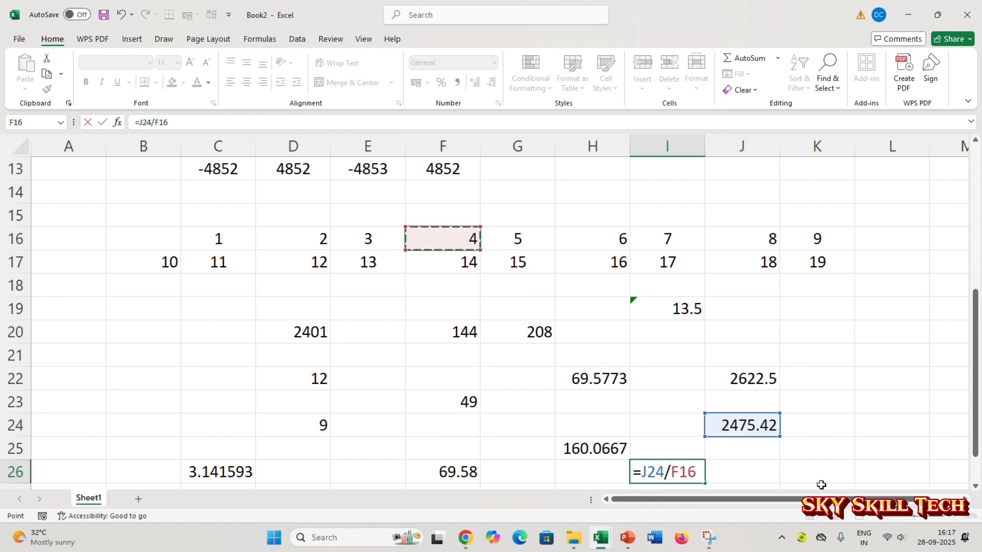
key(Return)
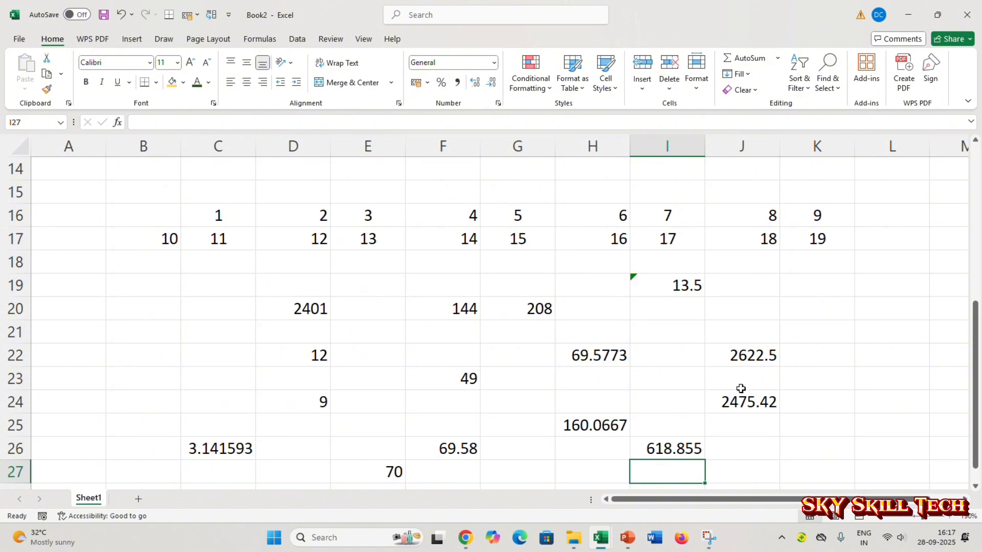
Step: Look through the list of Math & Trig functions and review the worksheet's finished examples
click(262, 44)
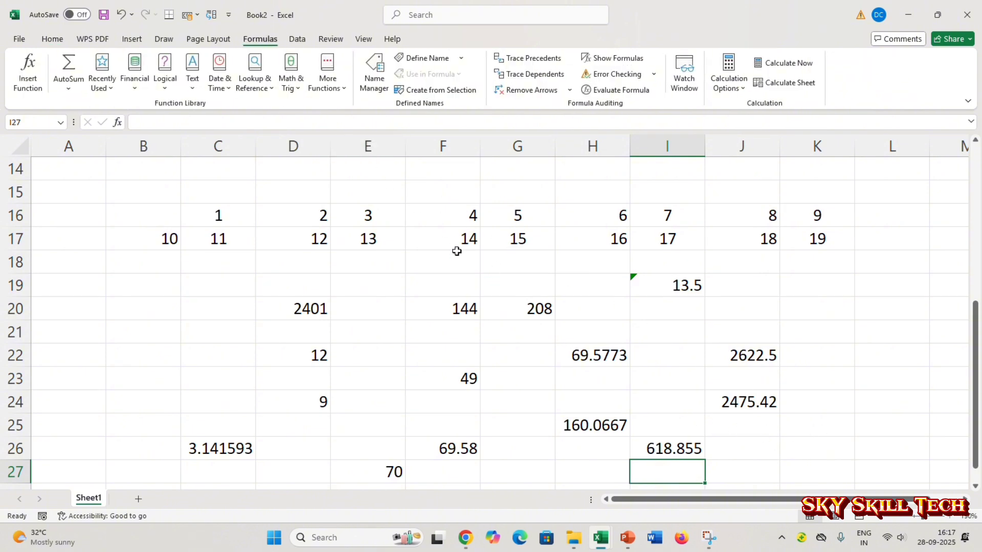
click(291, 76)
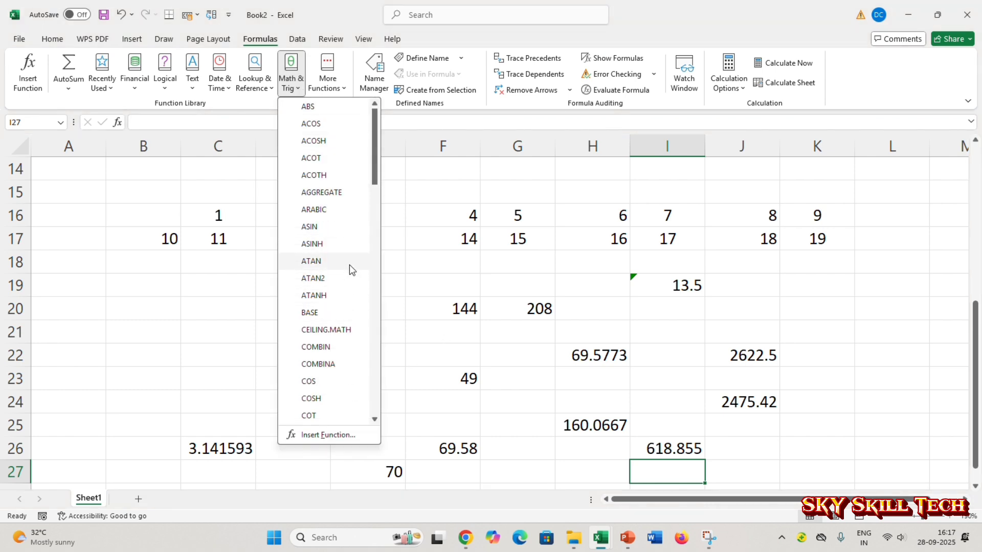
scroll(350, 267, down, 3)
scroll(350, 267, down, 1)
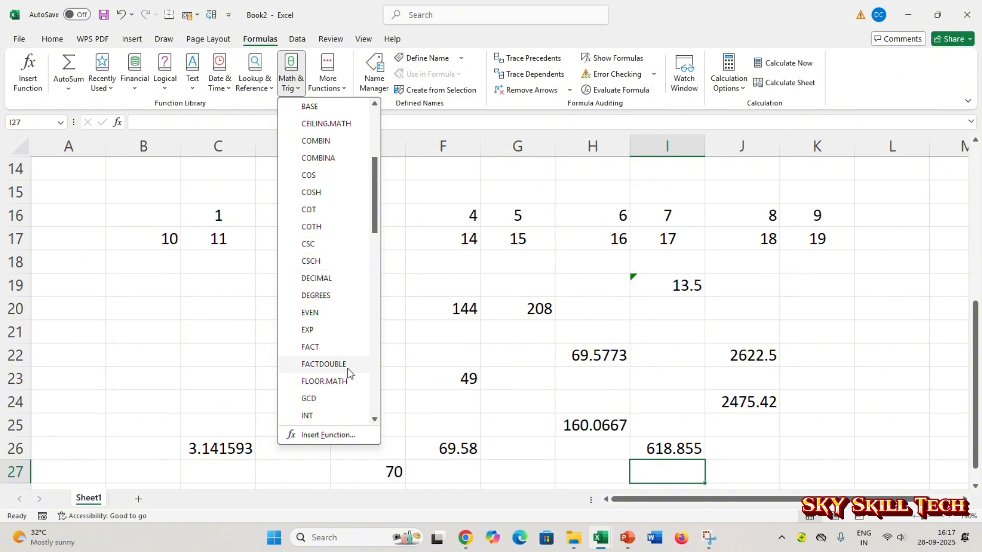
scroll(450, 389, up, 3)
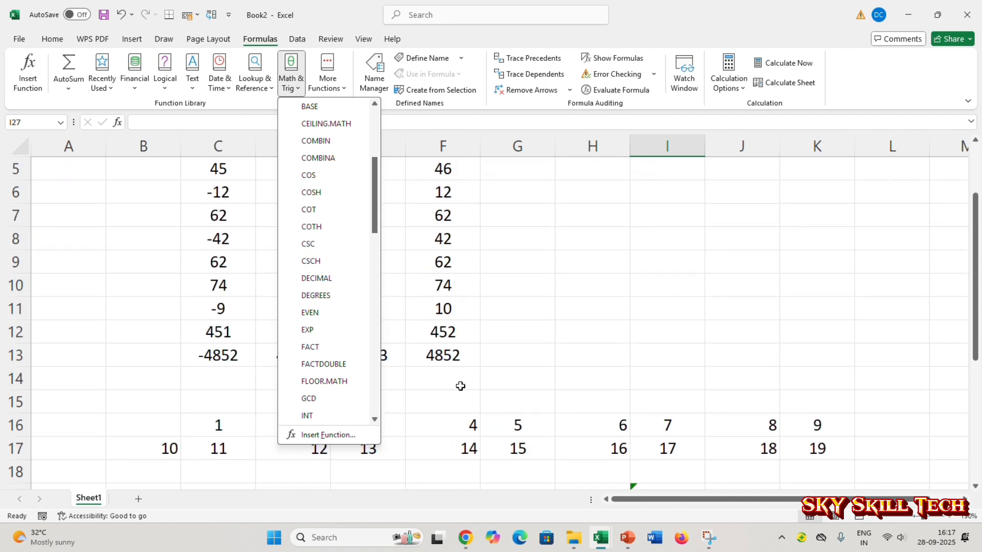
click(551, 340)
scroll(498, 396, up, 2)
scroll(498, 399, down, 8)
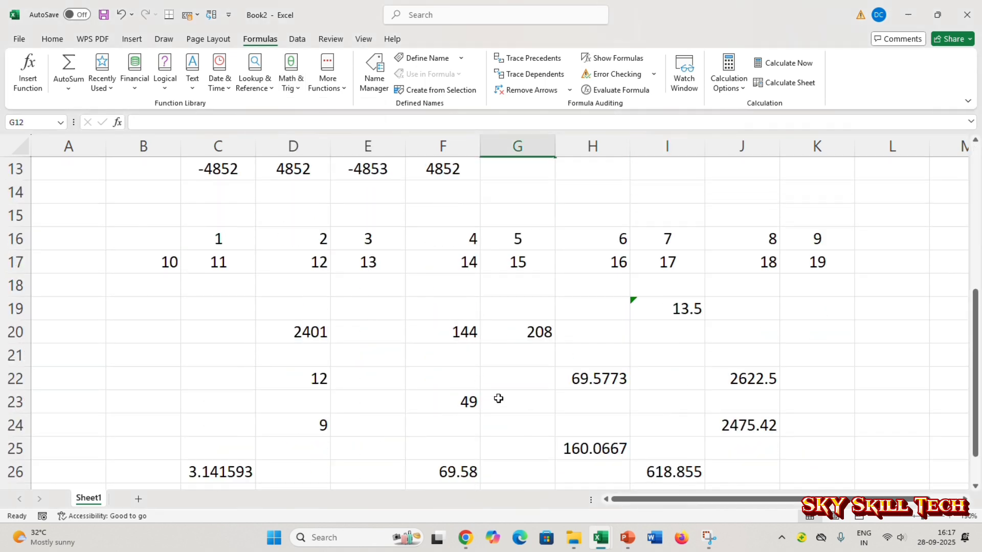
scroll(499, 398, down, 3)
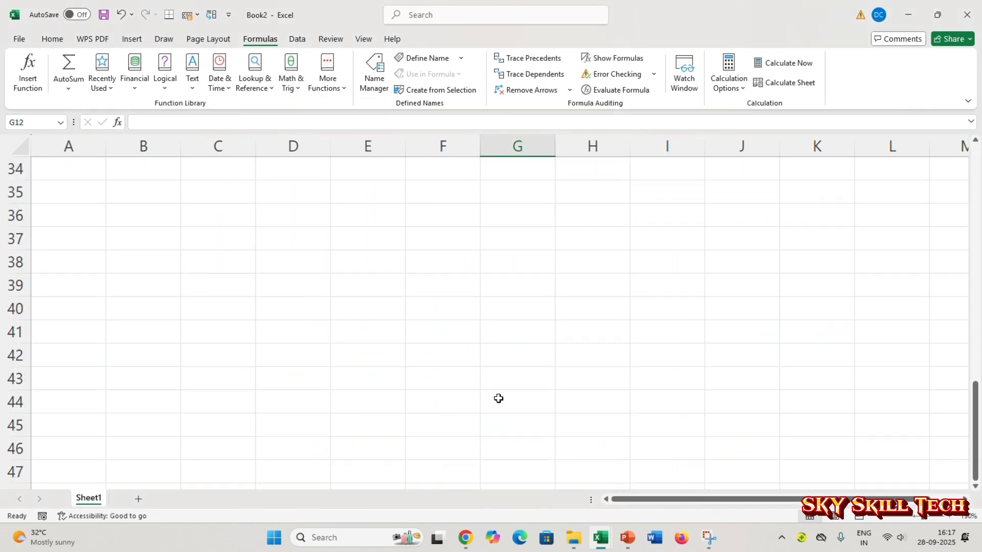